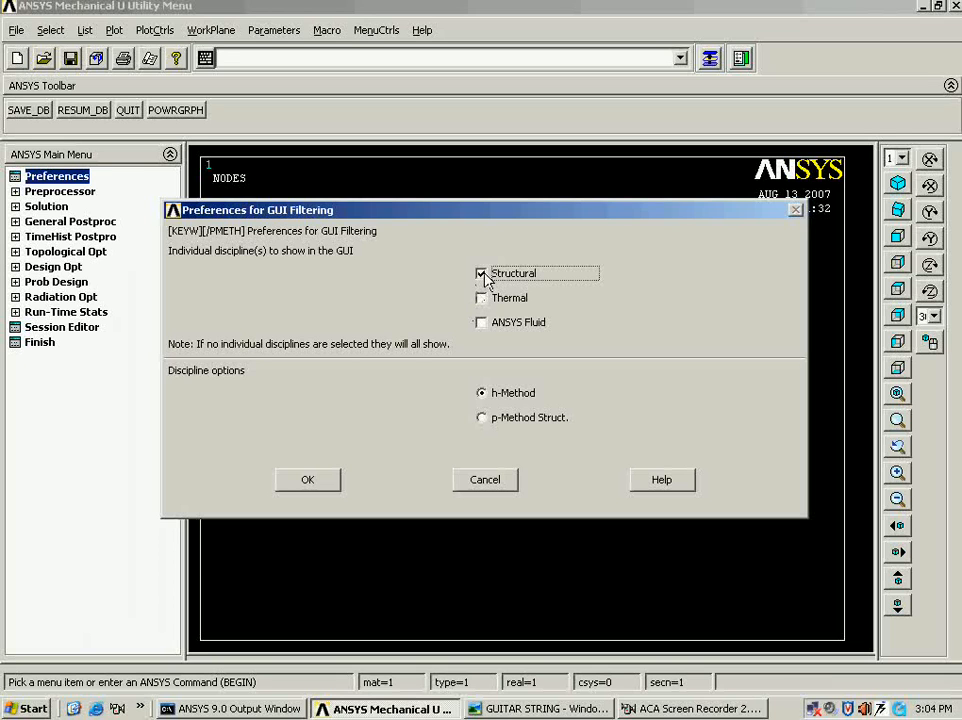
- Apply the Structural discipline filter and add the Link 2D spar 1 element as element type number 1
key("Return")
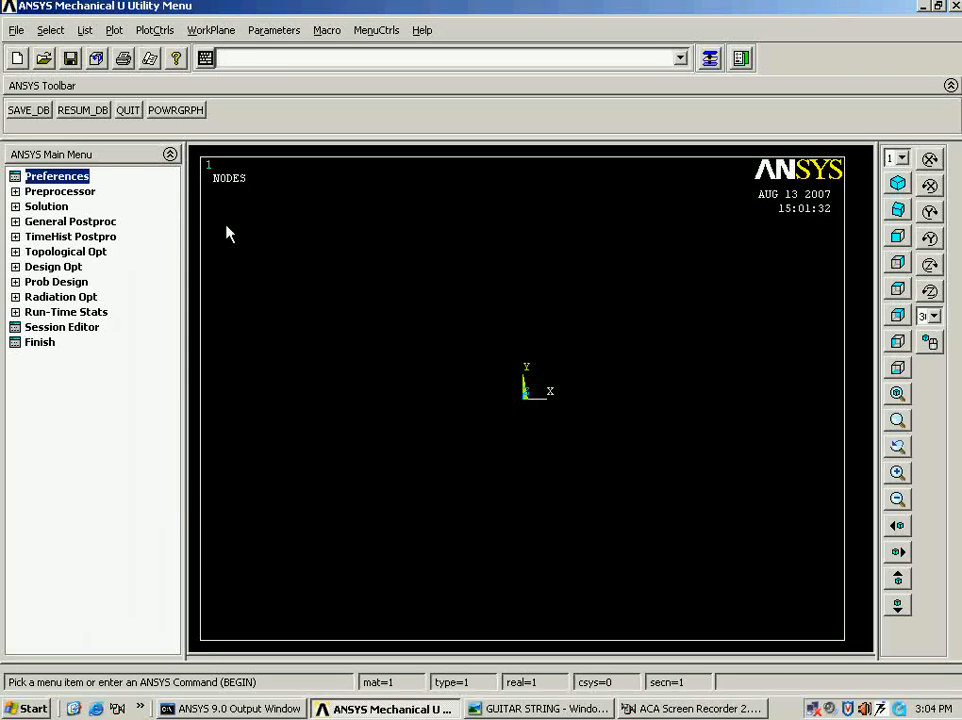
left_click(80, 194)
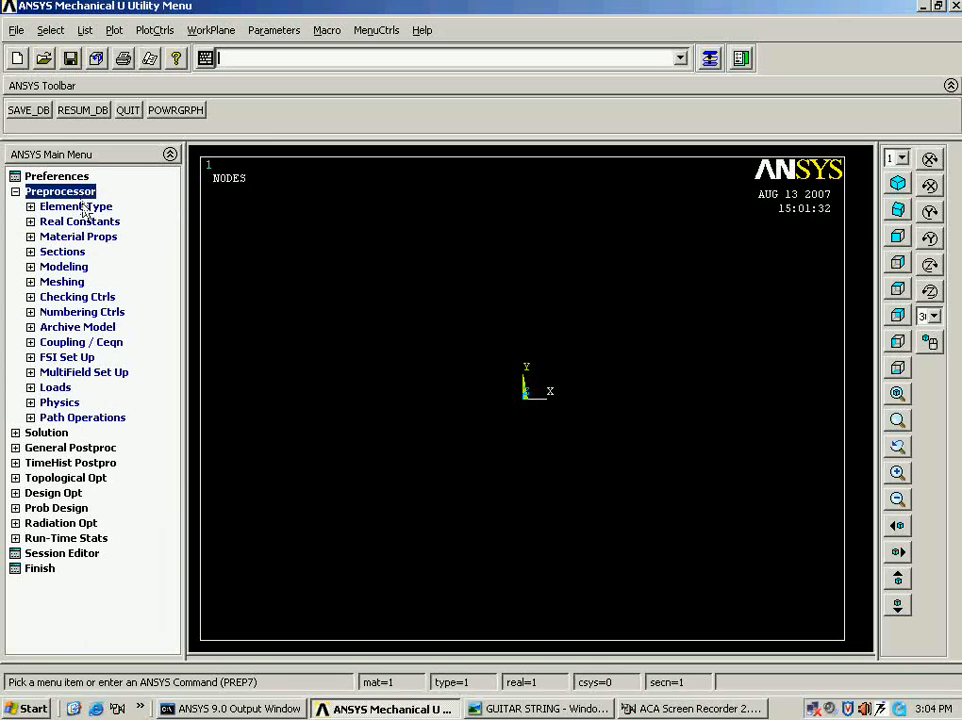
left_click(84, 206)
left_click(92, 221)
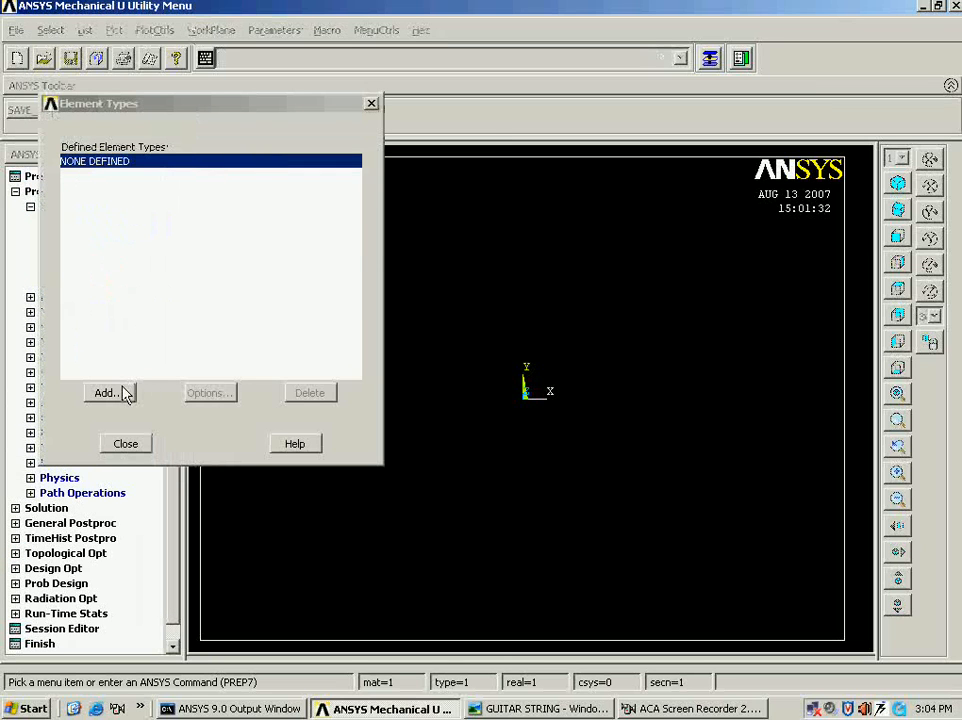
left_click(122, 393)
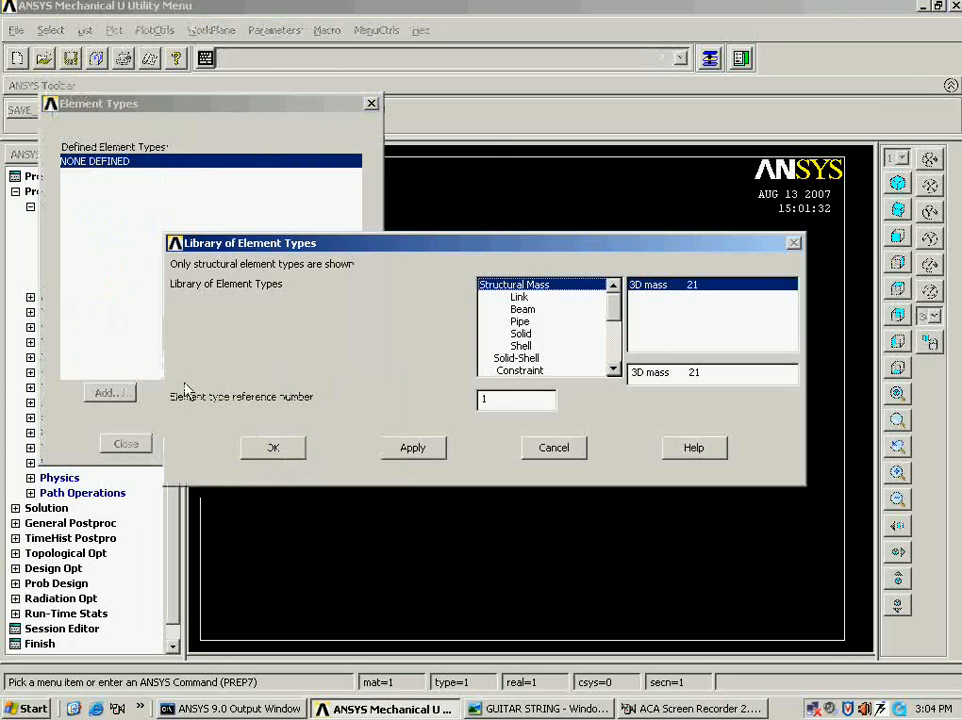
left_click(519, 297)
left_click_drag(685, 374, 571, 384)
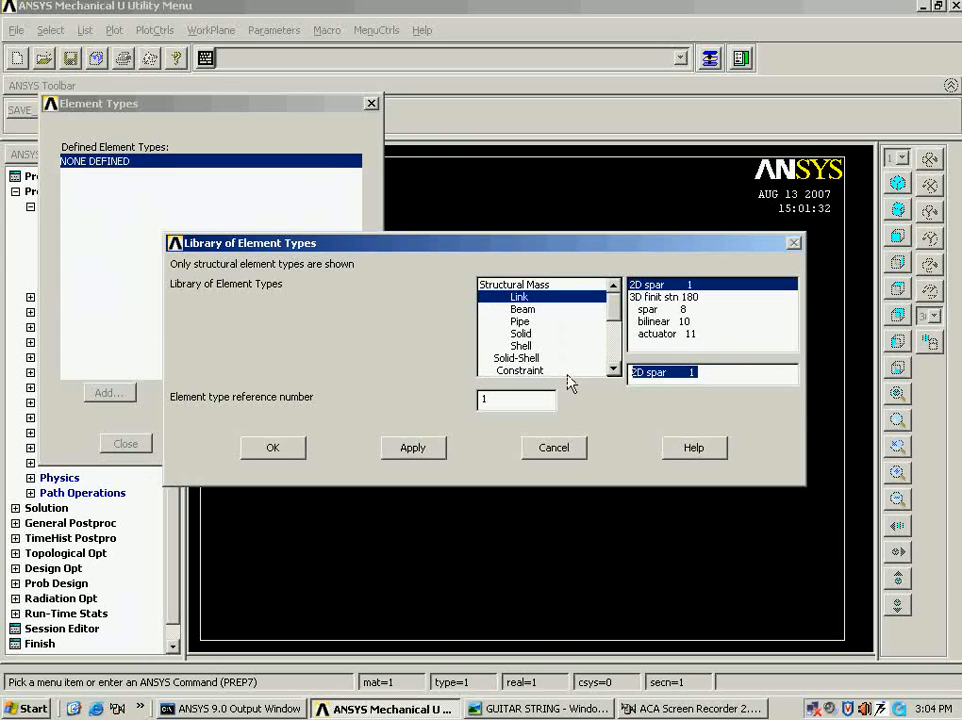
type("1")
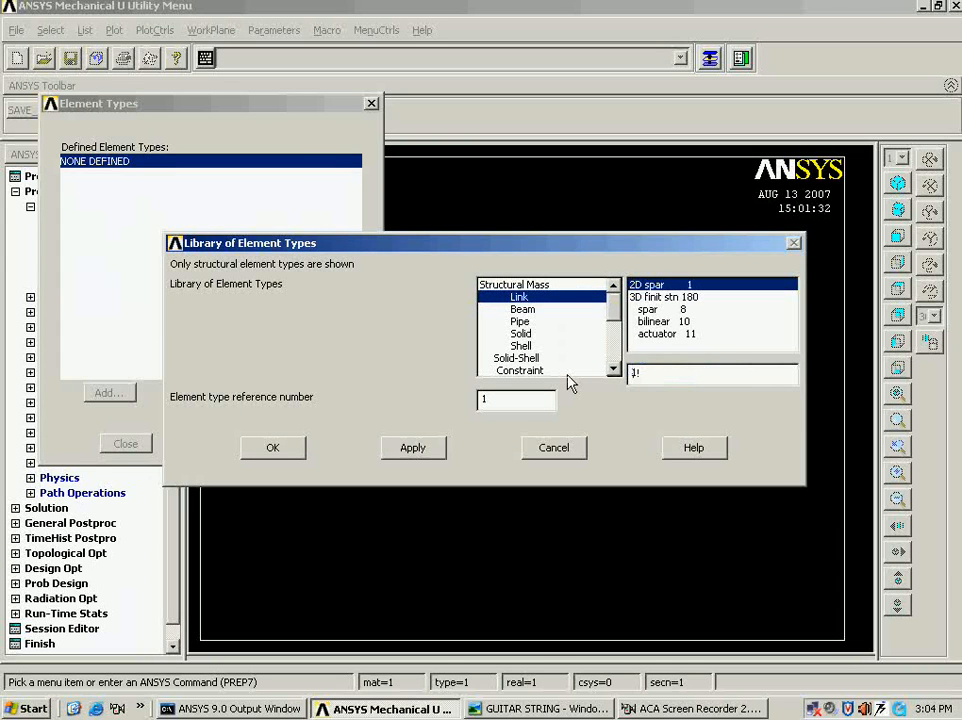
left_click(300, 447)
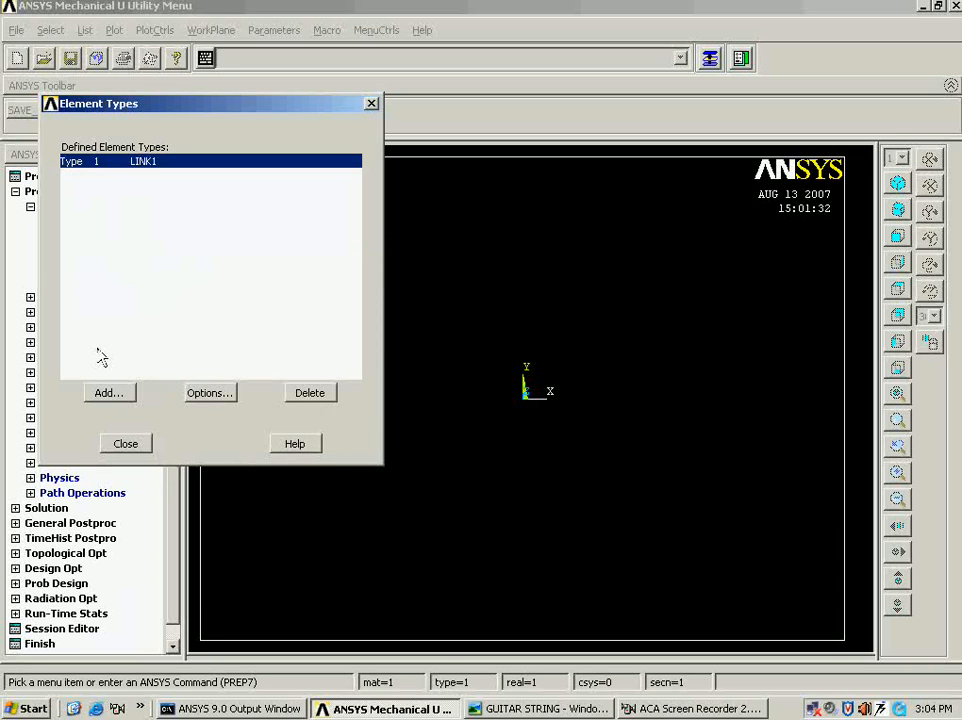
left_click(124, 443)
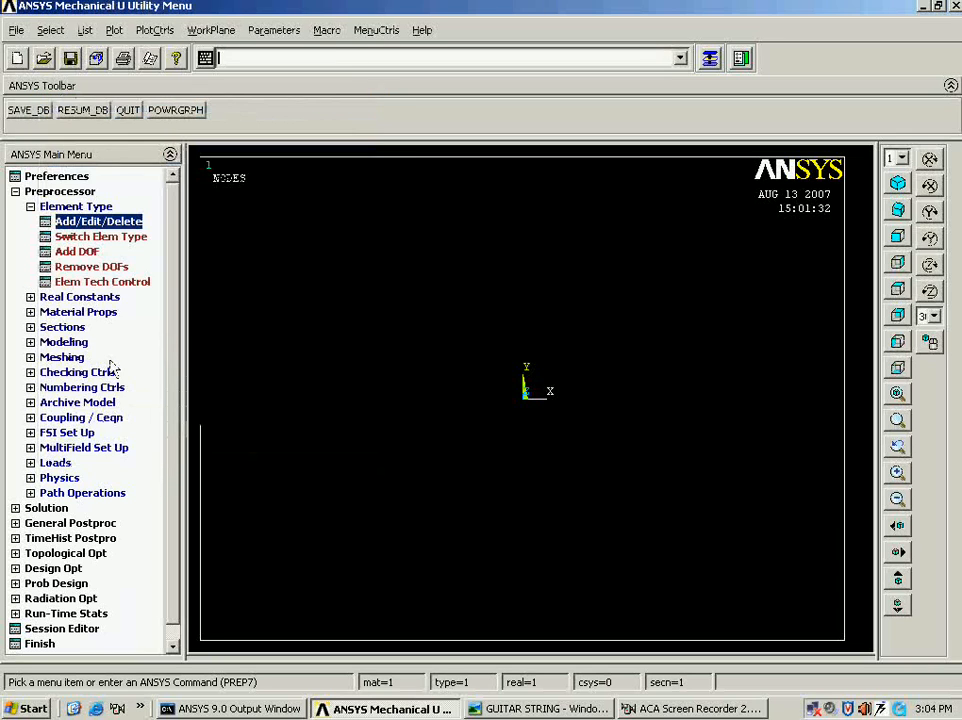
- Define real constant set 1 for the LINK1 element with a cross-sectional area of 50671E-12
left_click(96, 300)
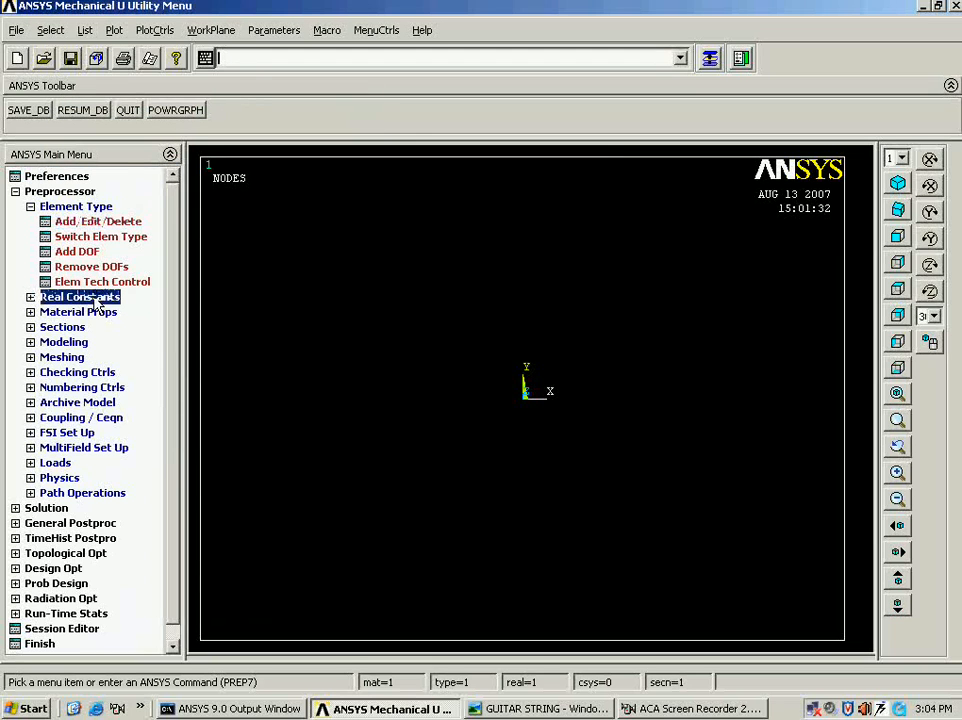
left_click(96, 300)
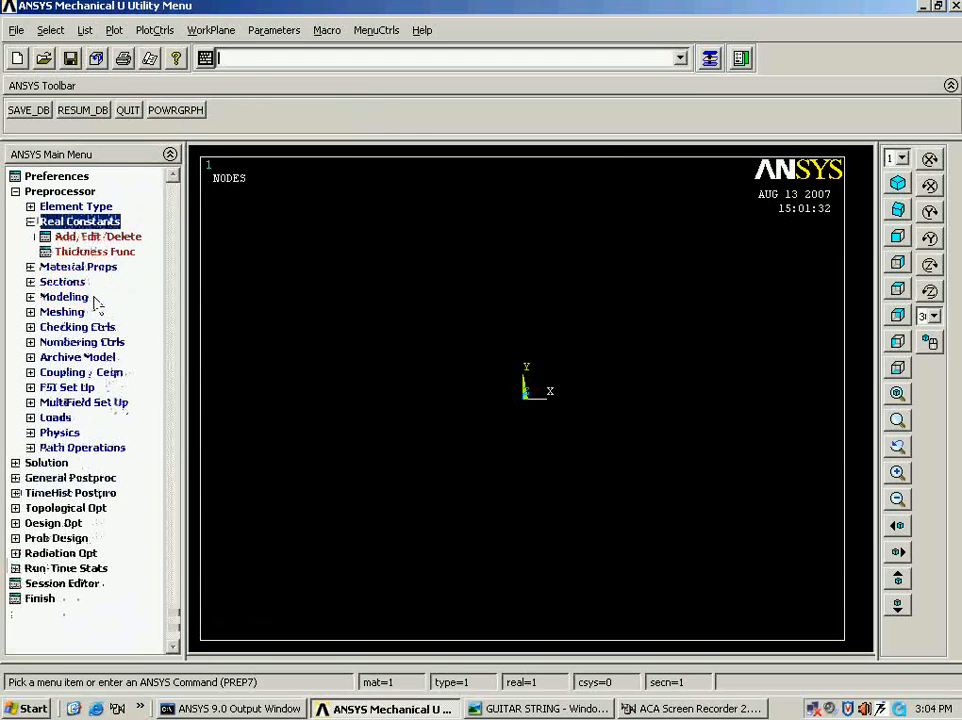
left_click(96, 240)
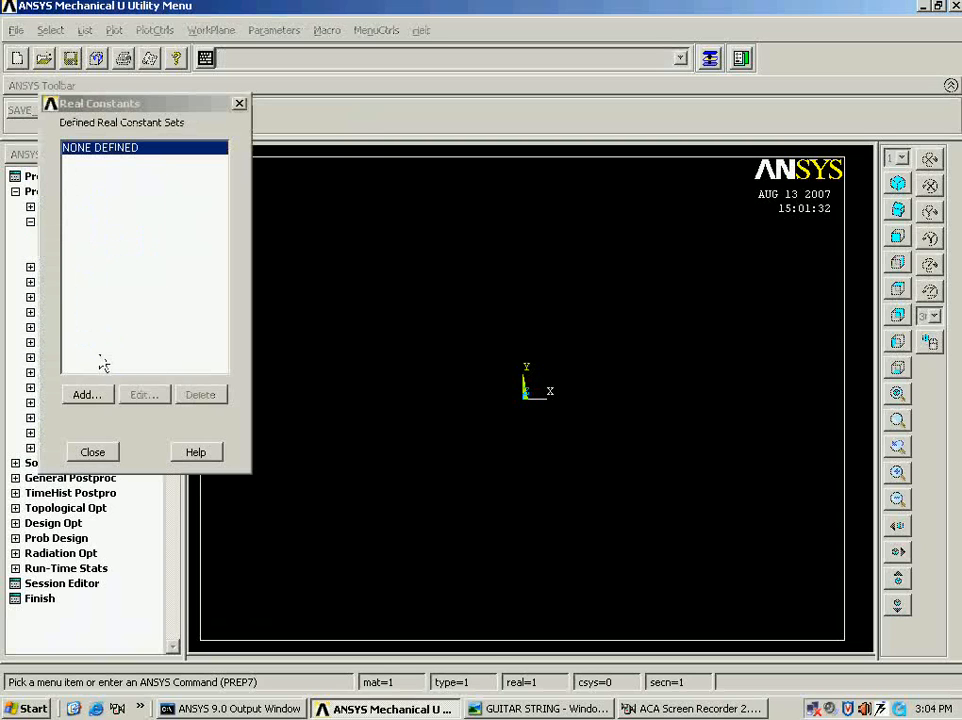
left_click(105, 397)
left_click(92, 449)
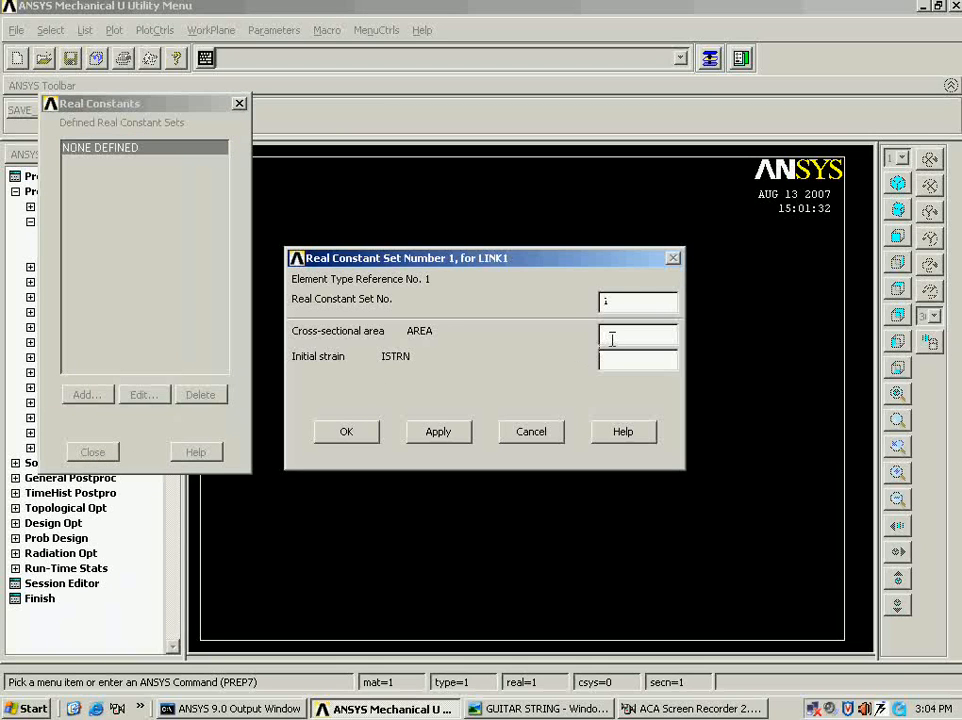
type("50671E-12")
left_click(337, 431)
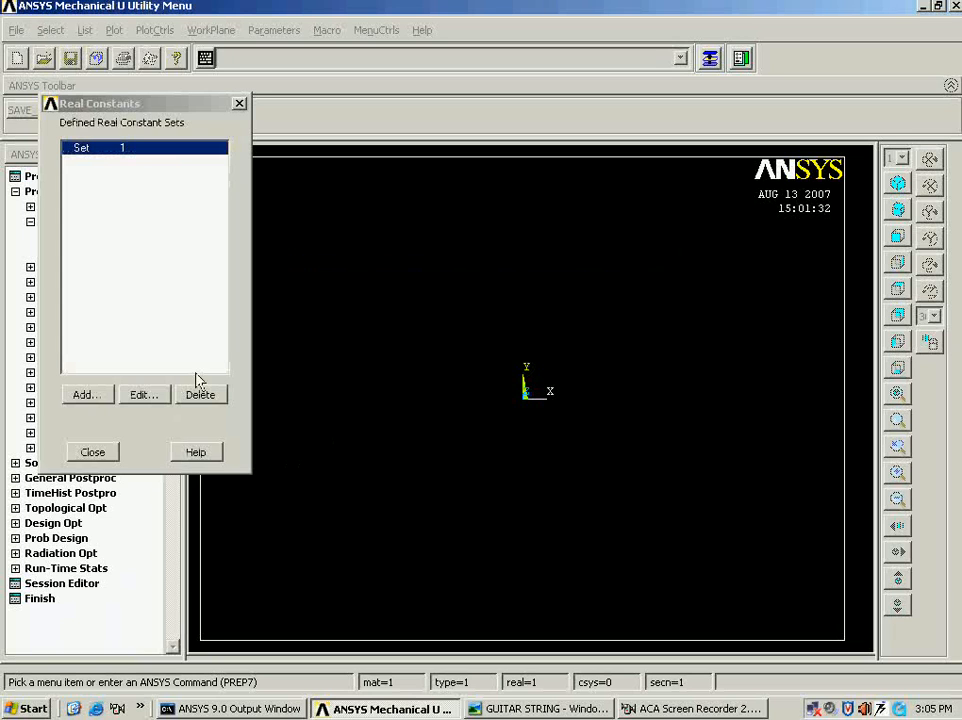
left_click(99, 454)
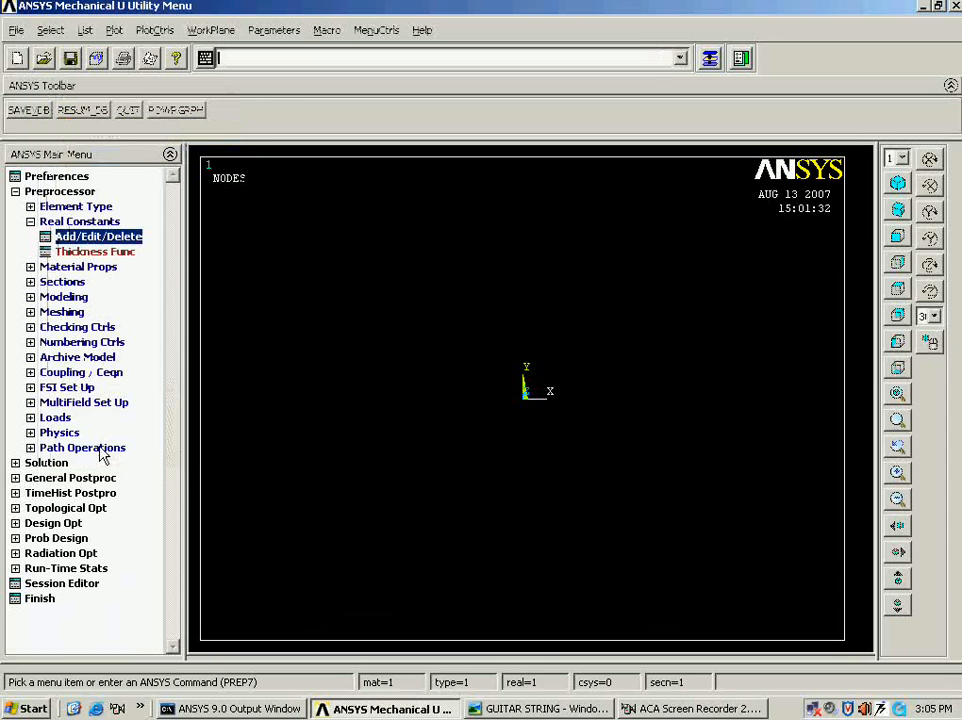
- Define linear elastic isotropic properties for material 1 from the guitar string problem sheet, with EX 190E9 and PRXY 0
left_click(89, 268)
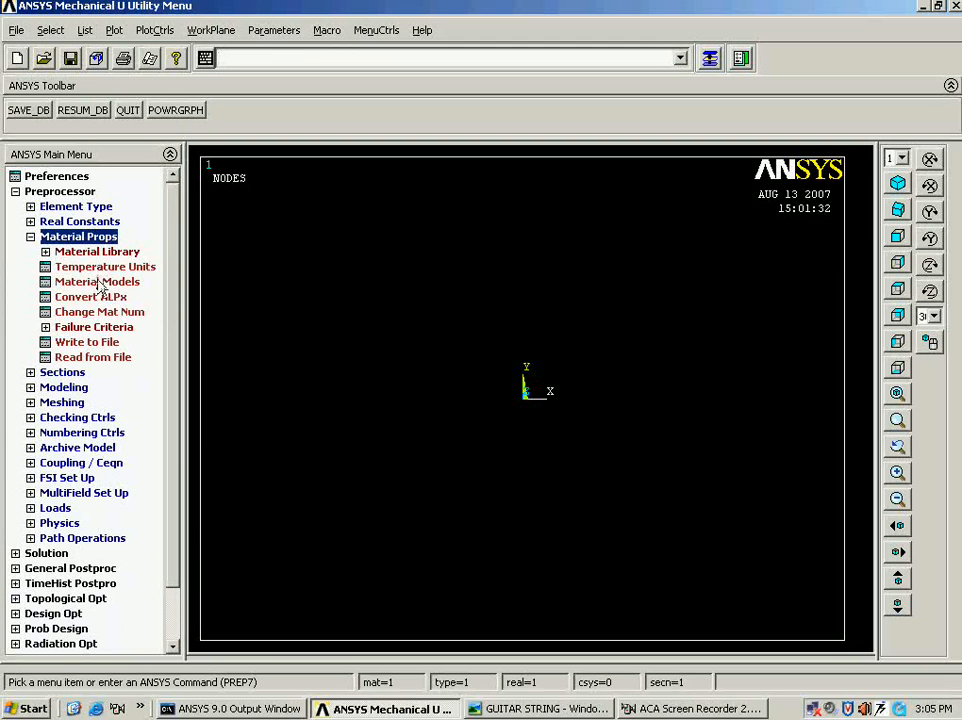
left_click(98, 283)
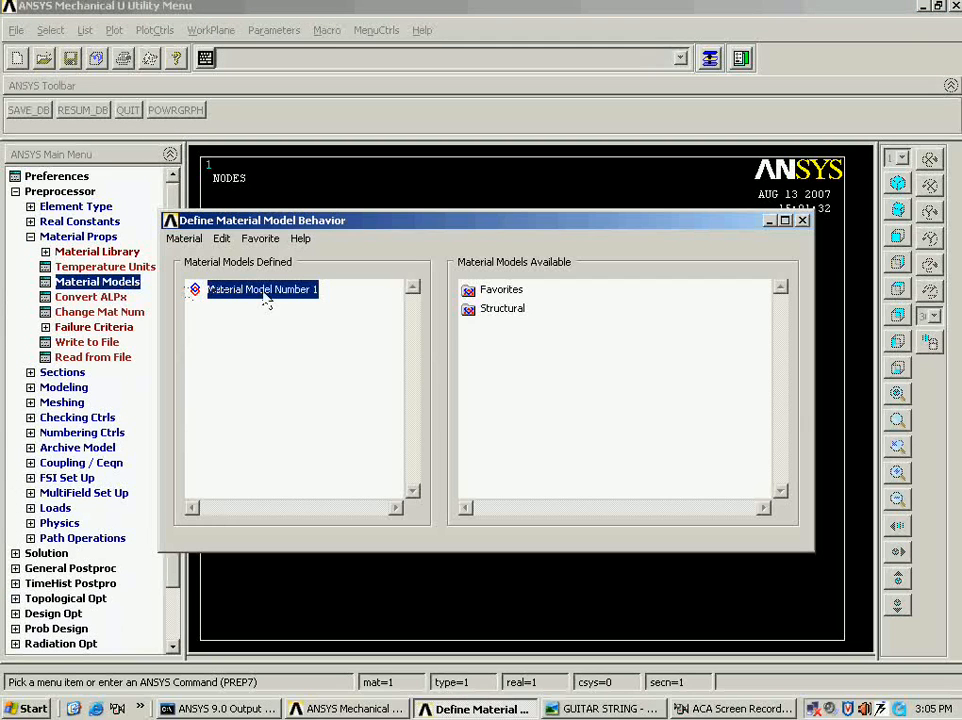
double_click(485, 310)
double_click(515, 328)
double_click(545, 347)
double_click(575, 366)
left_click(586, 709)
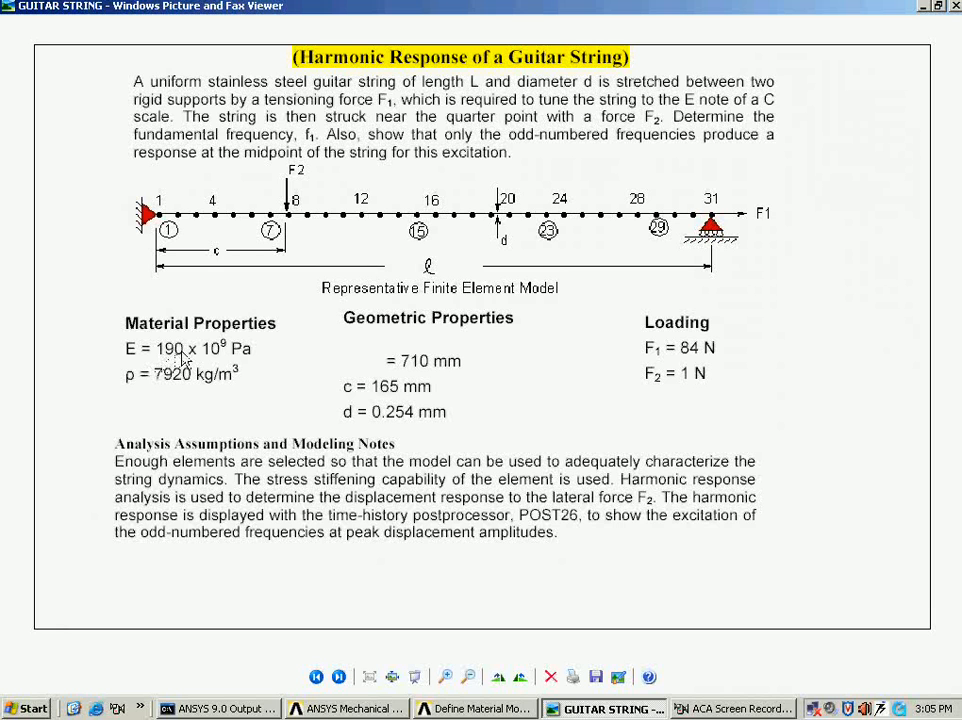
left_click(600, 710)
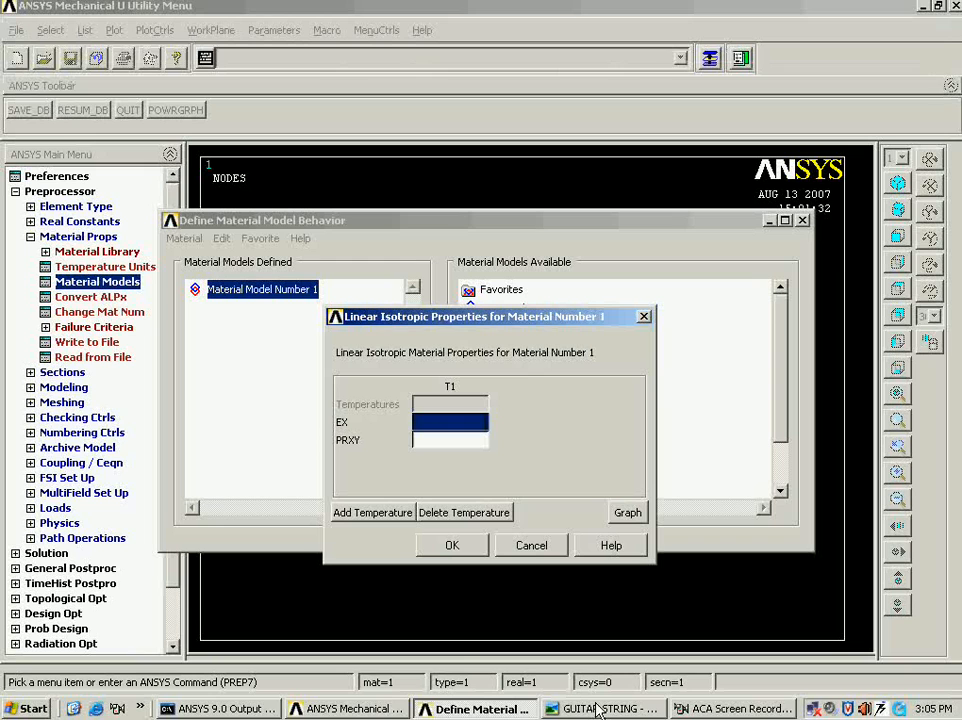
type("190E5")
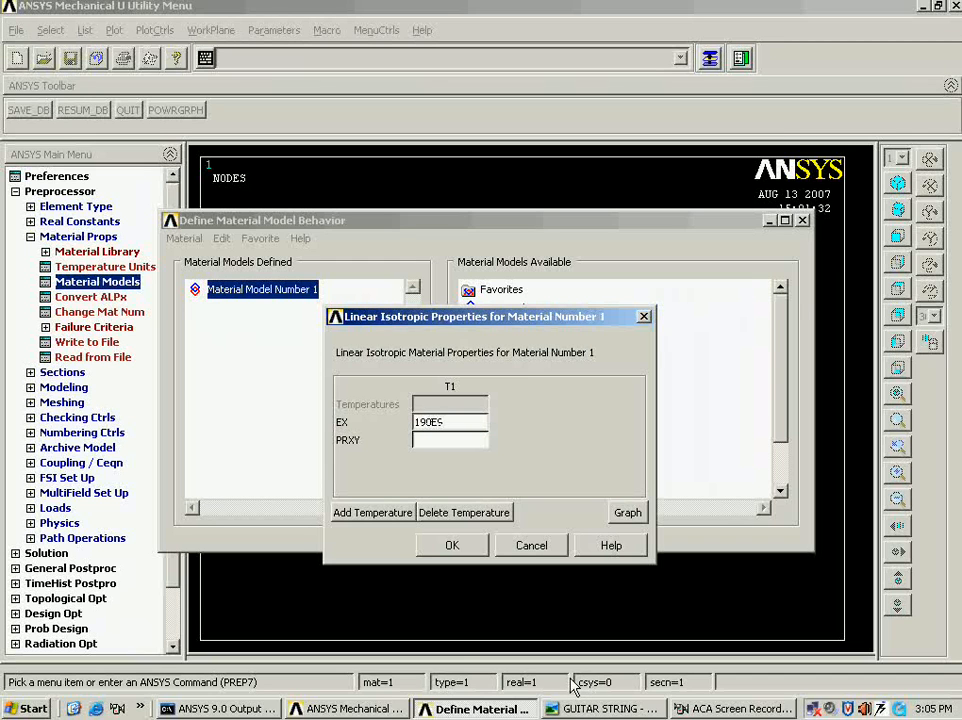
key("Tab")
type("0")
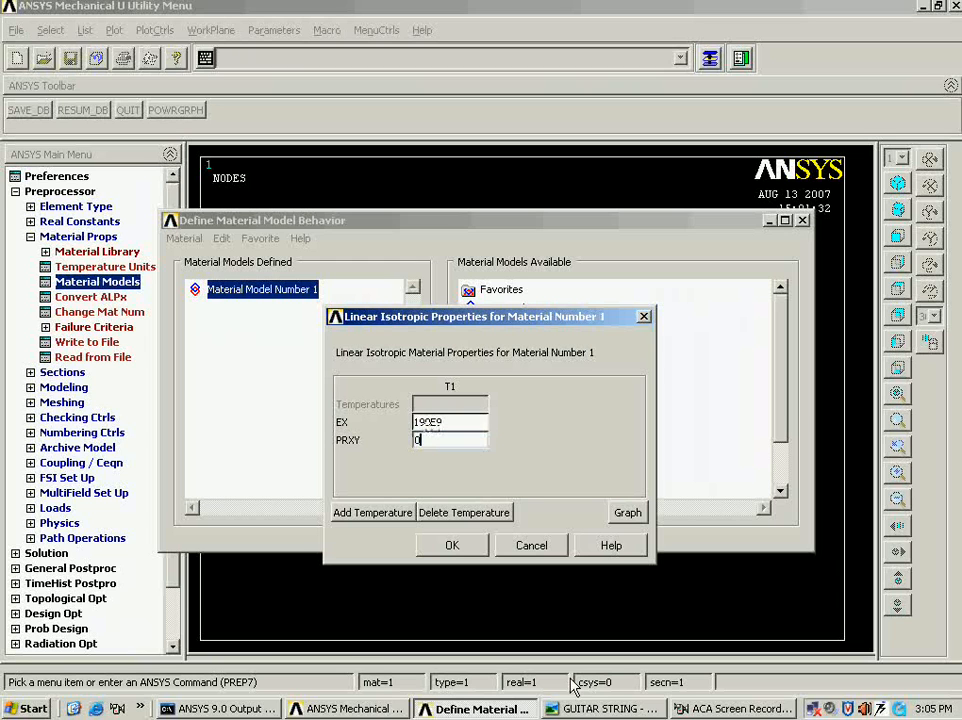
left_click(450, 547)
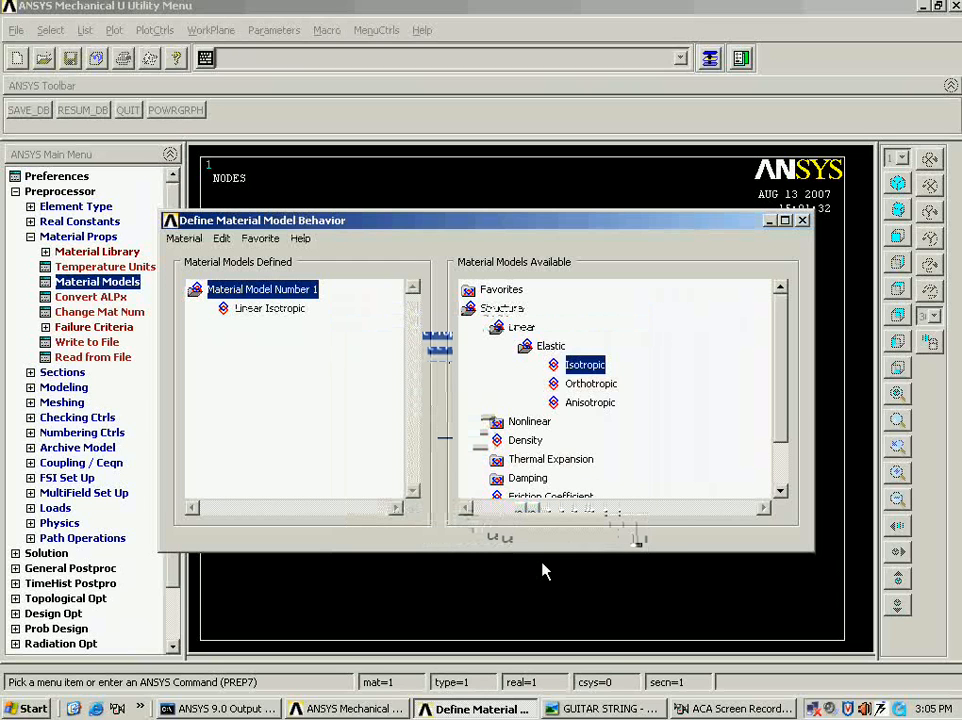
- Set the density of material 1 to 7920 as given on the problem sheet and close the material model definition
left_click(512, 442)
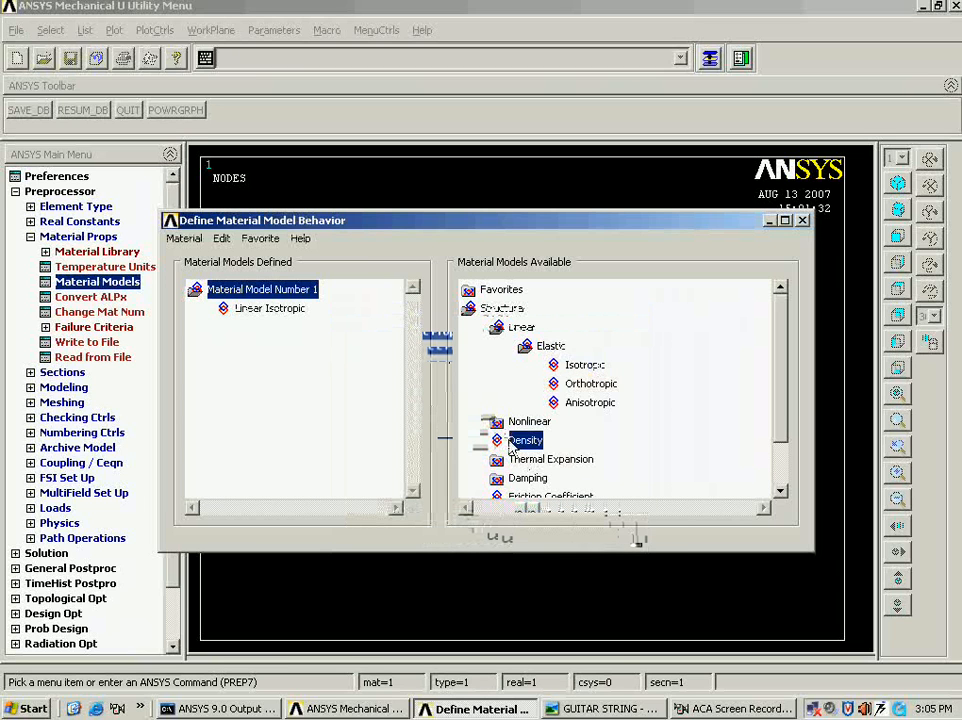
left_click(605, 708)
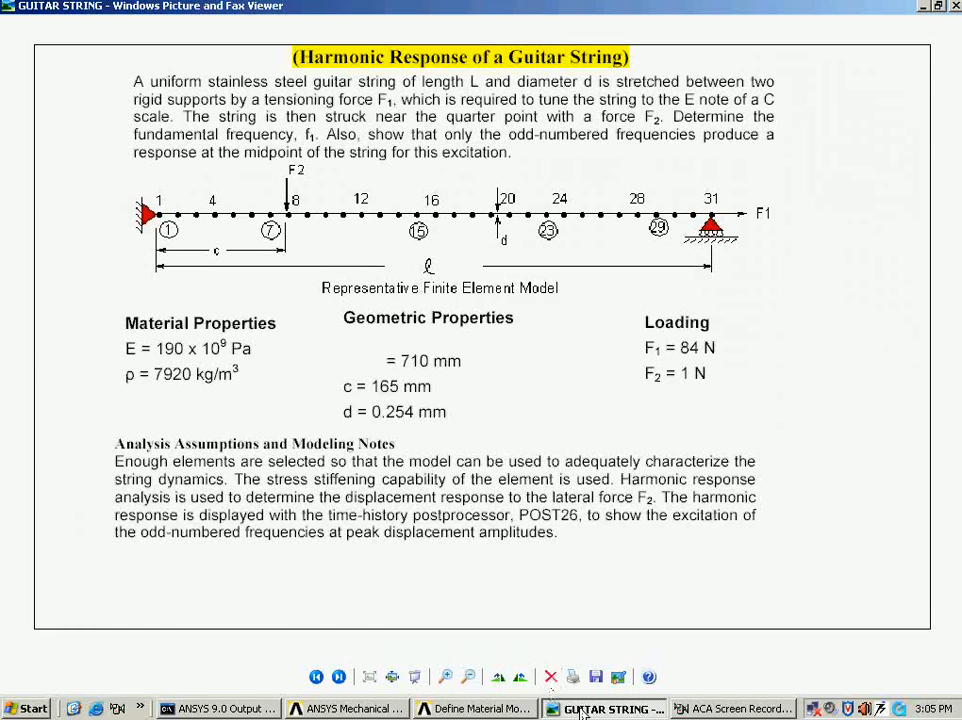
key("alt+Tab")
type("790")
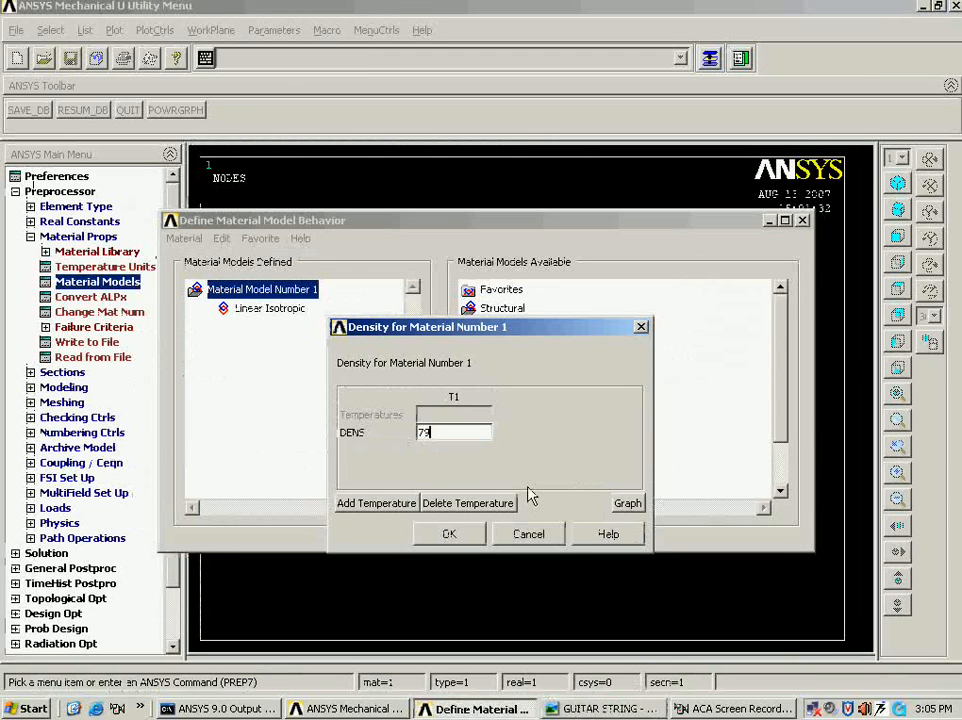
left_click(441, 540)
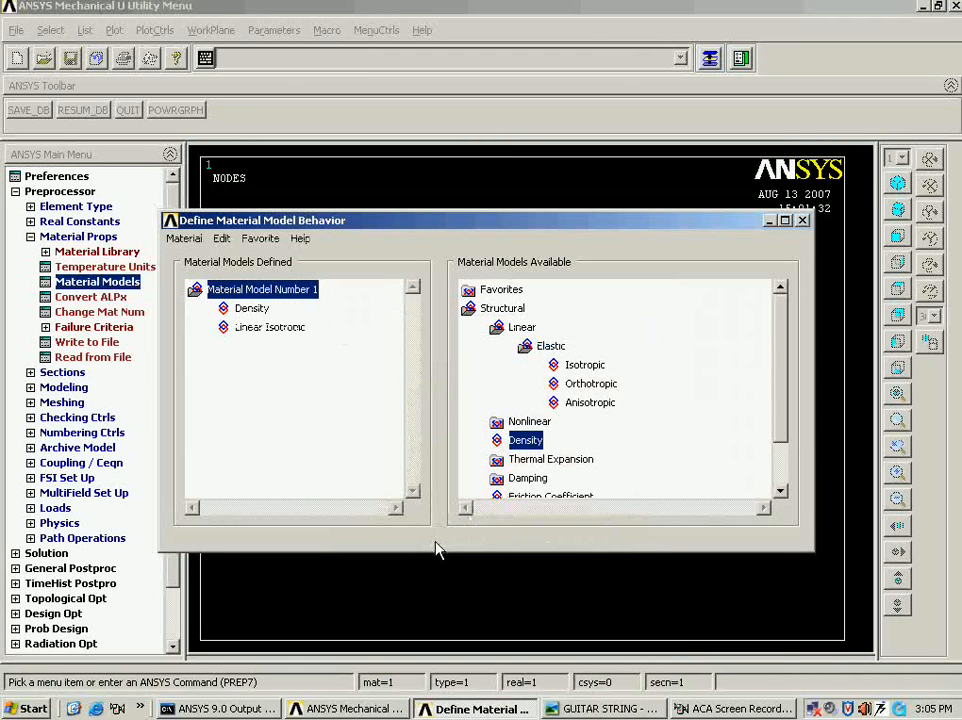
left_click(184, 238)
left_click(197, 276)
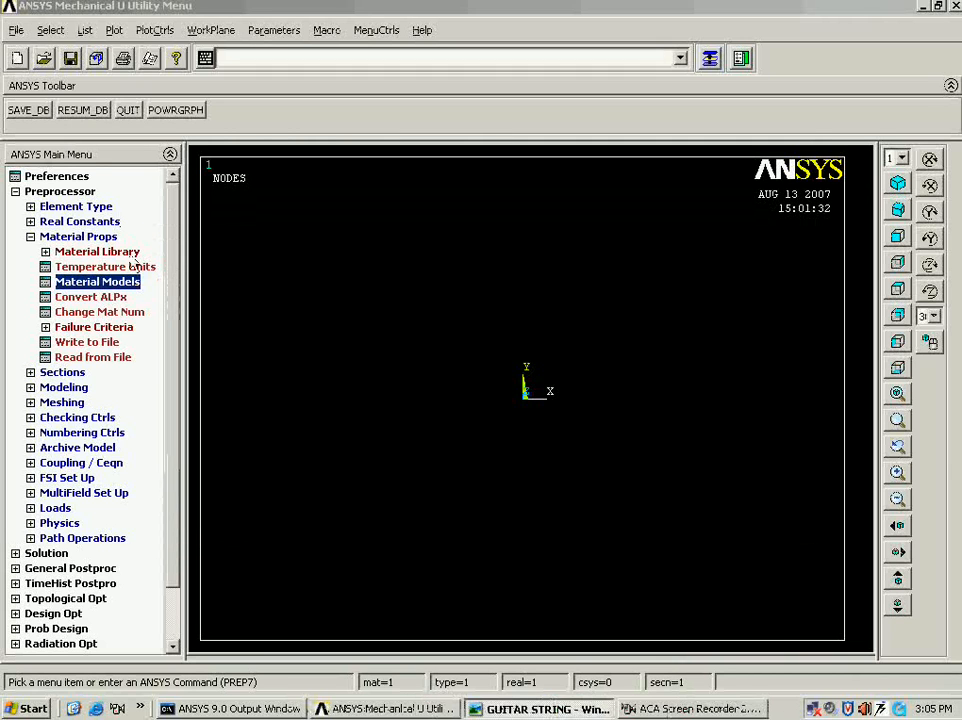
- Check the finite element diagram on the problem sheet and create the string's first keypoint in the active coordinate system
left_click(75, 240)
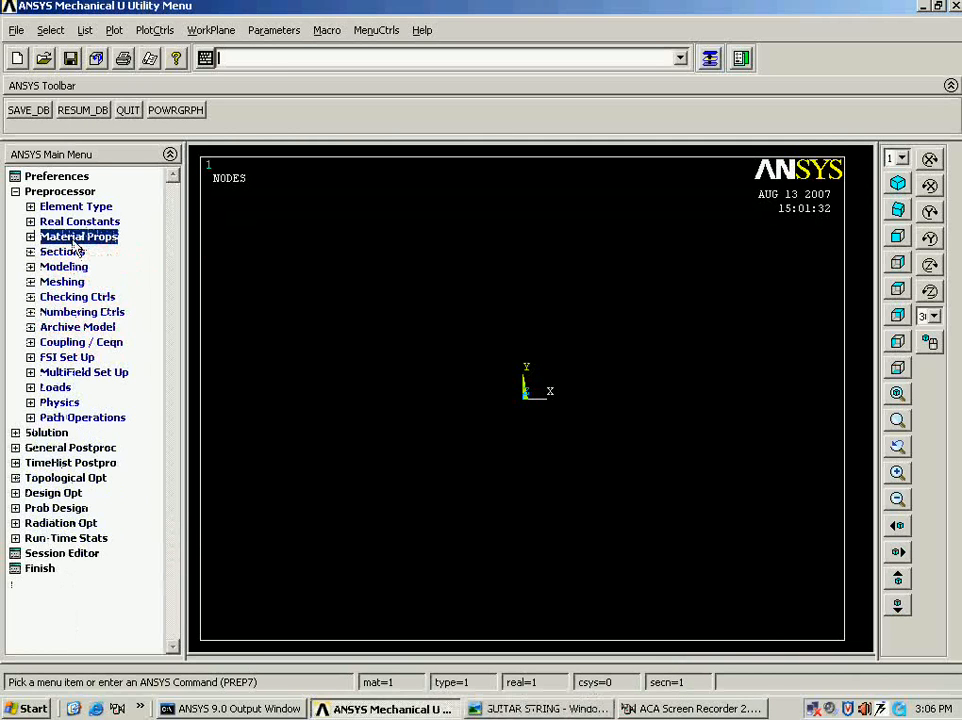
left_click(68, 267)
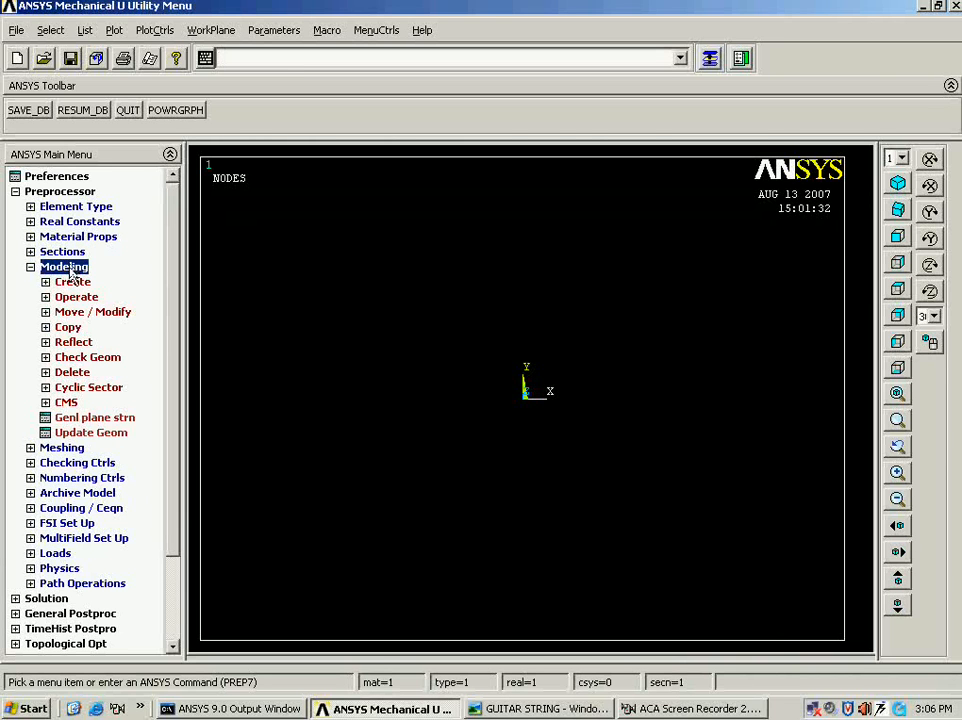
left_click(72, 283)
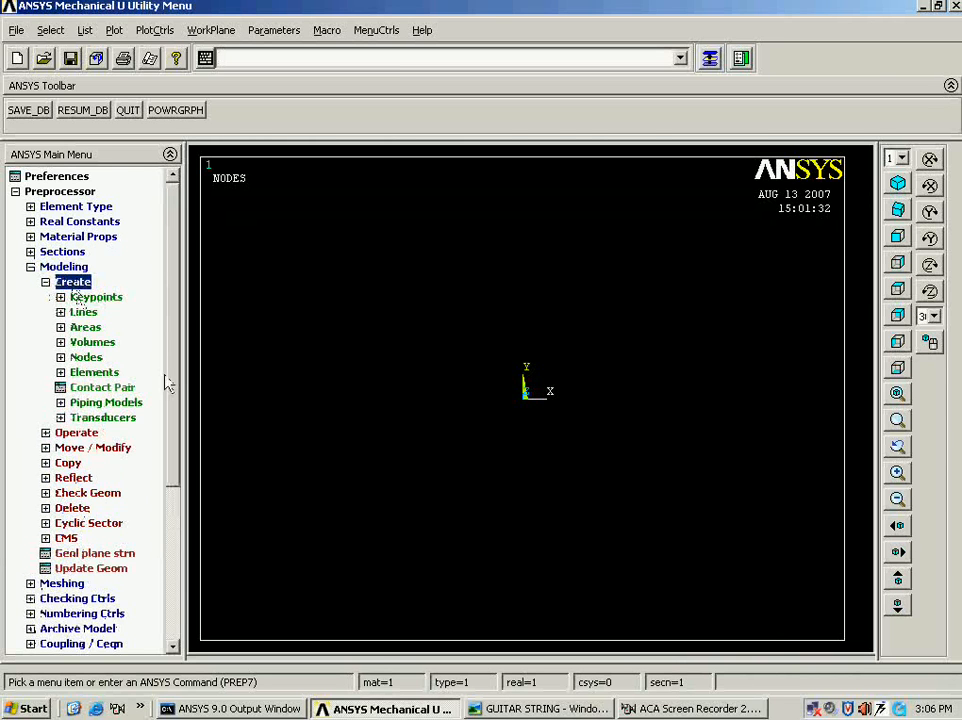
key("alt+Tab")
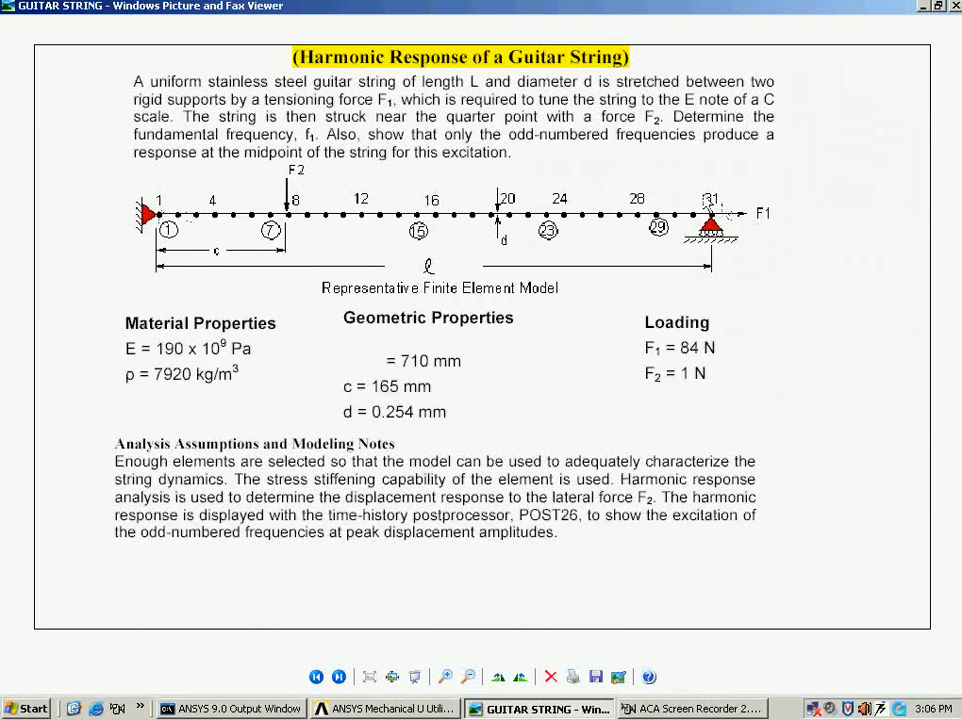
left_click(540, 709)
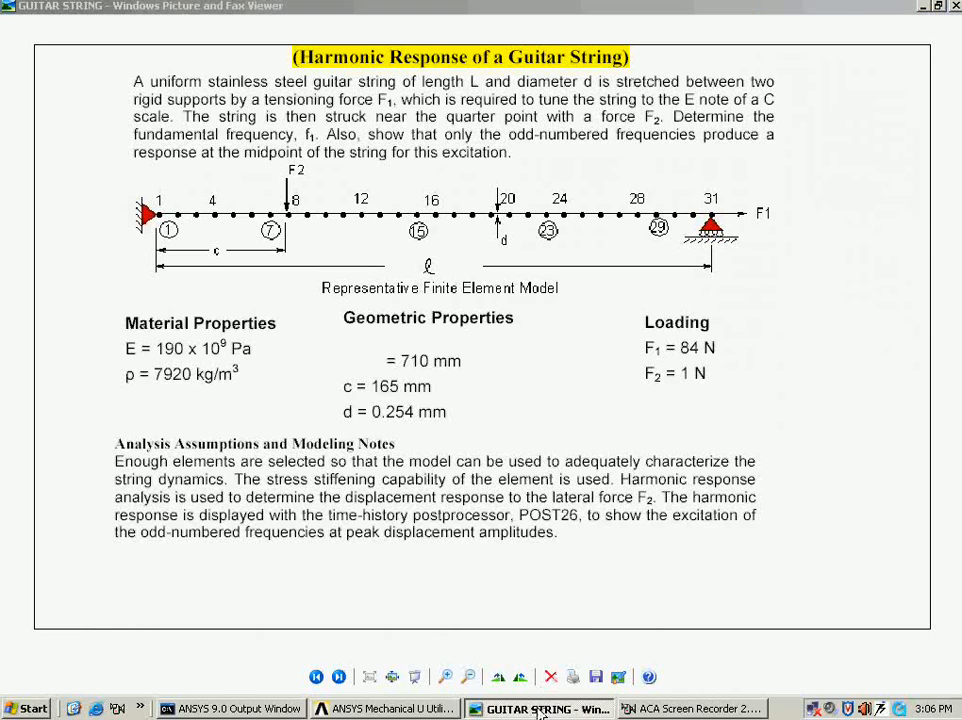
left_click(100, 298)
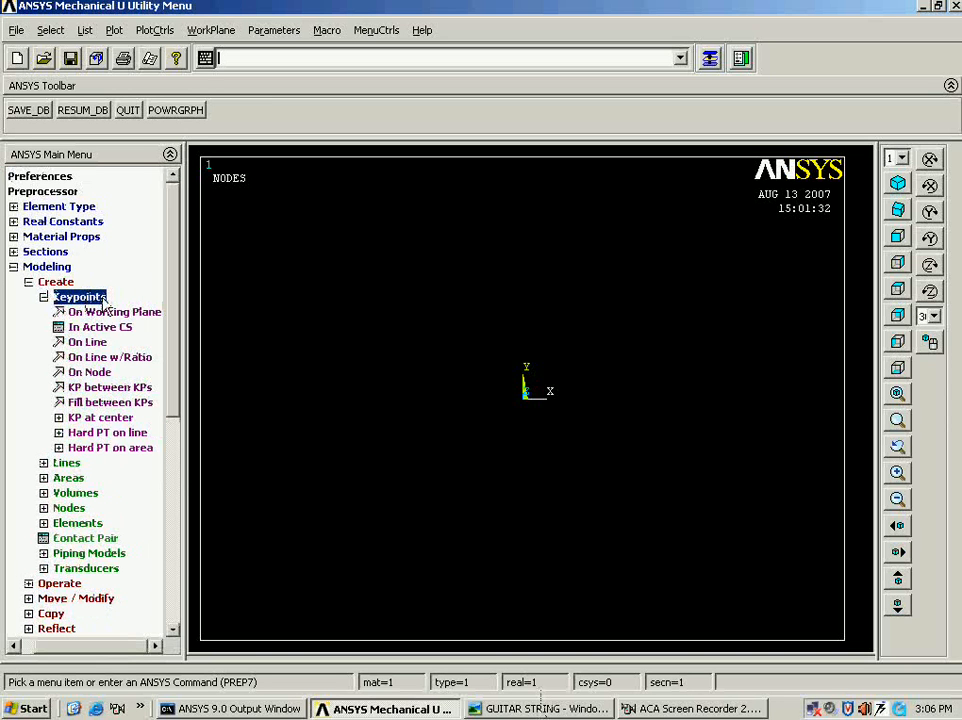
left_click(106, 327)
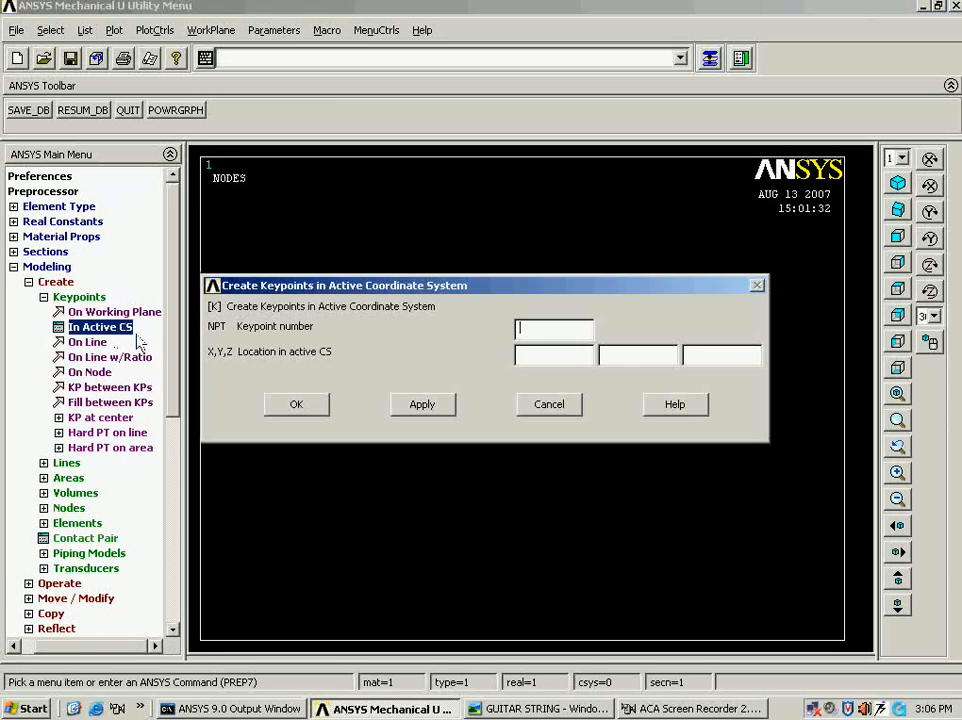
left_click(431, 409)
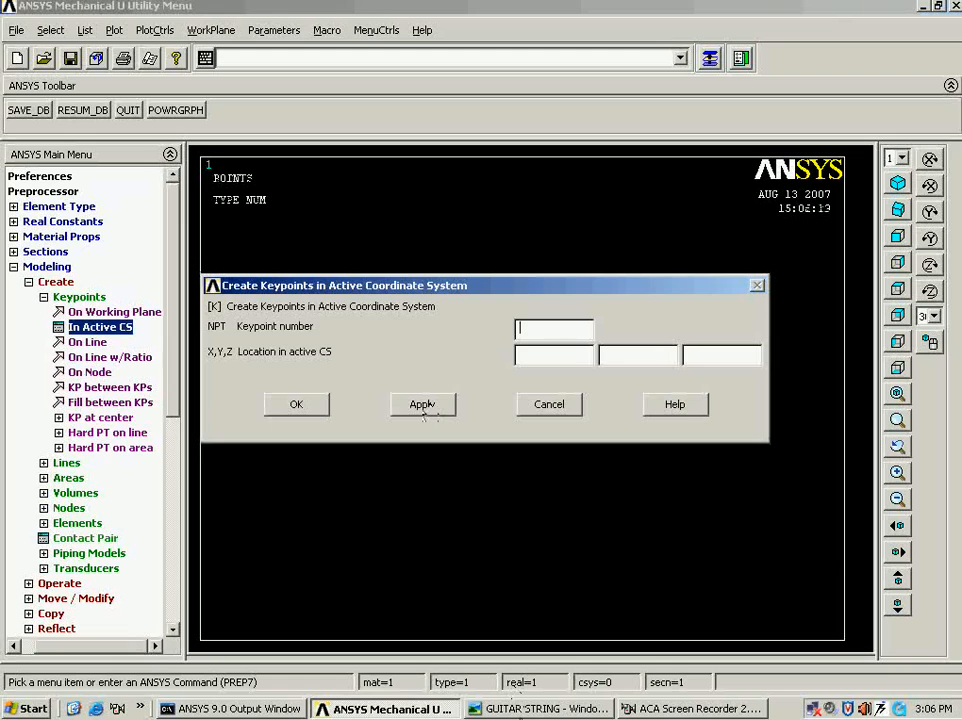
- Check the string length on the problem sheet and create the second keypoint at X 0.71 in the active coordinate system
left_click(540, 708)
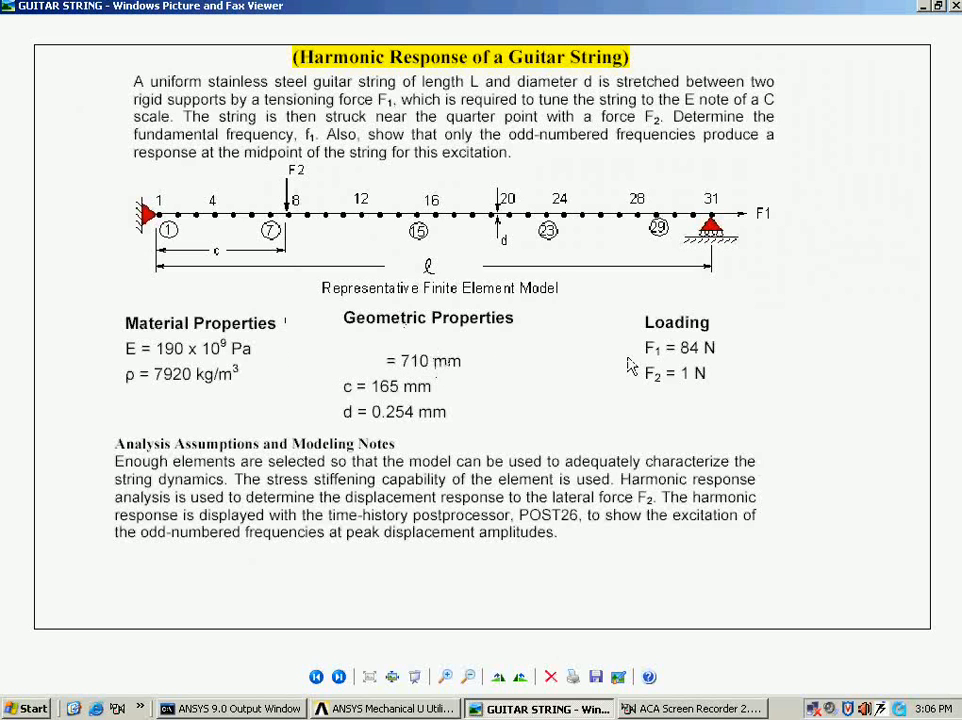
left_click(922, 6)
left_click(569, 354)
type("0.71")
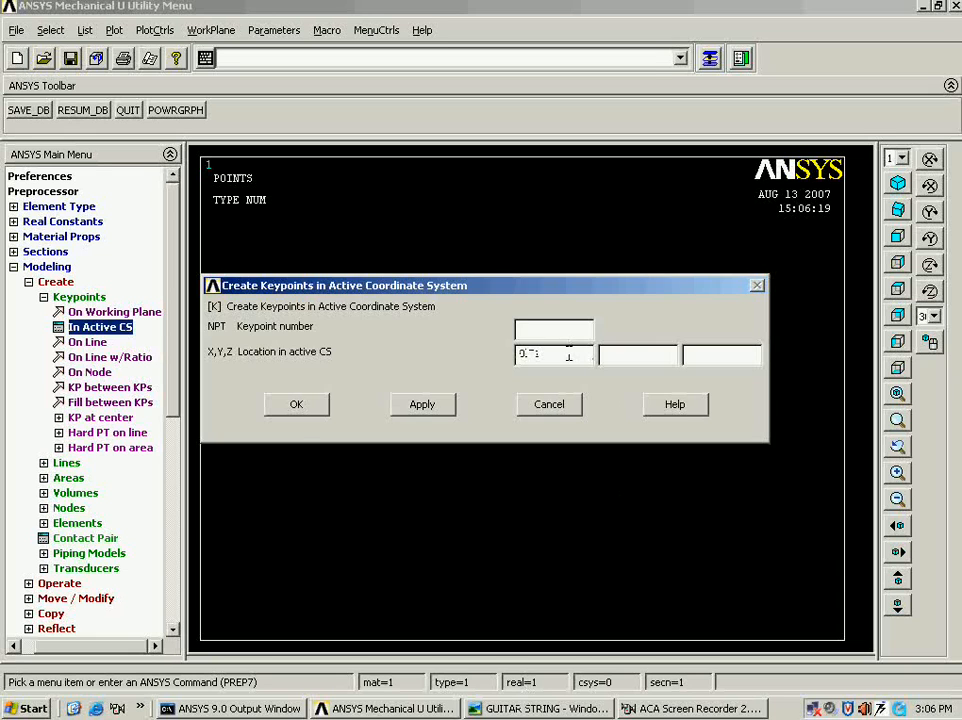
key("Return")
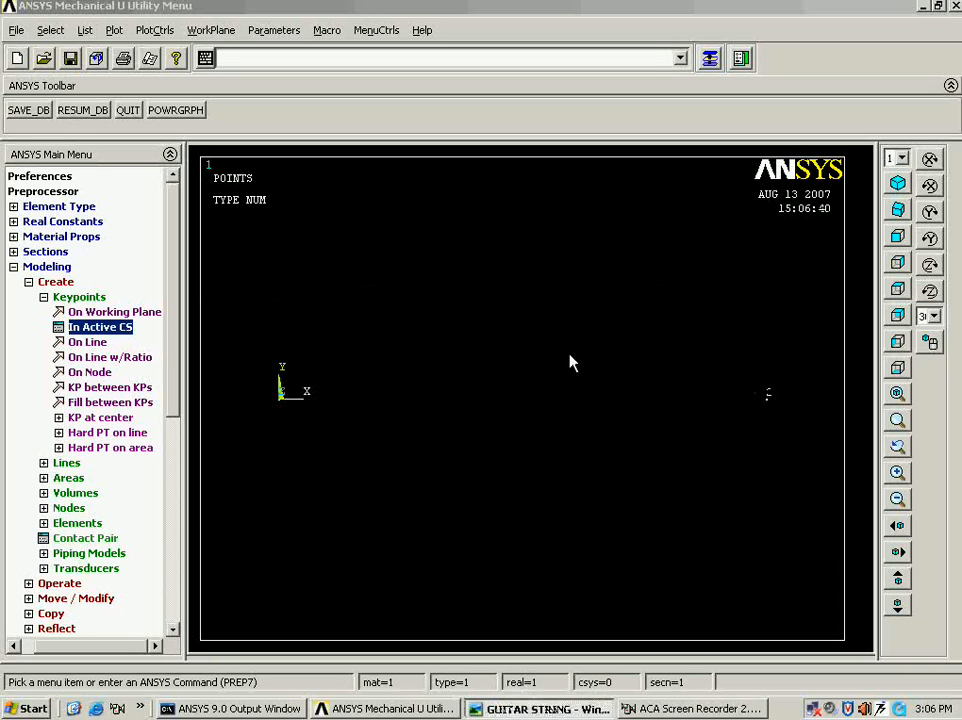
- Create a straight line between keypoints 1 and 2 to represent the string
left_click(80, 297)
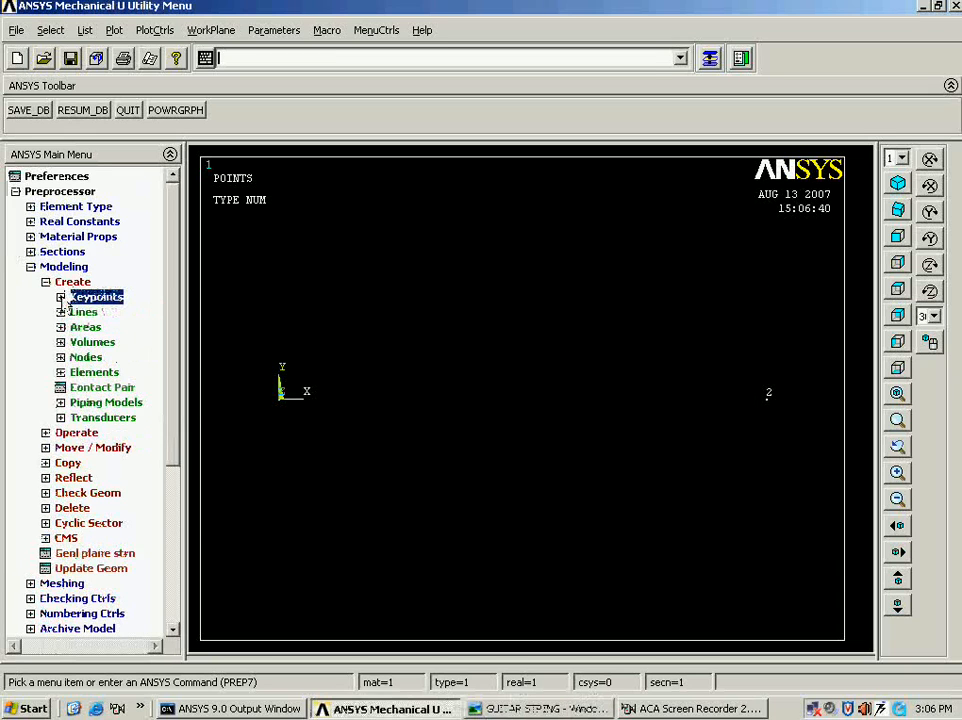
left_click(86, 313)
left_click(97, 327)
left_click(95, 345)
left_click(393, 432)
left_click(747, 423)
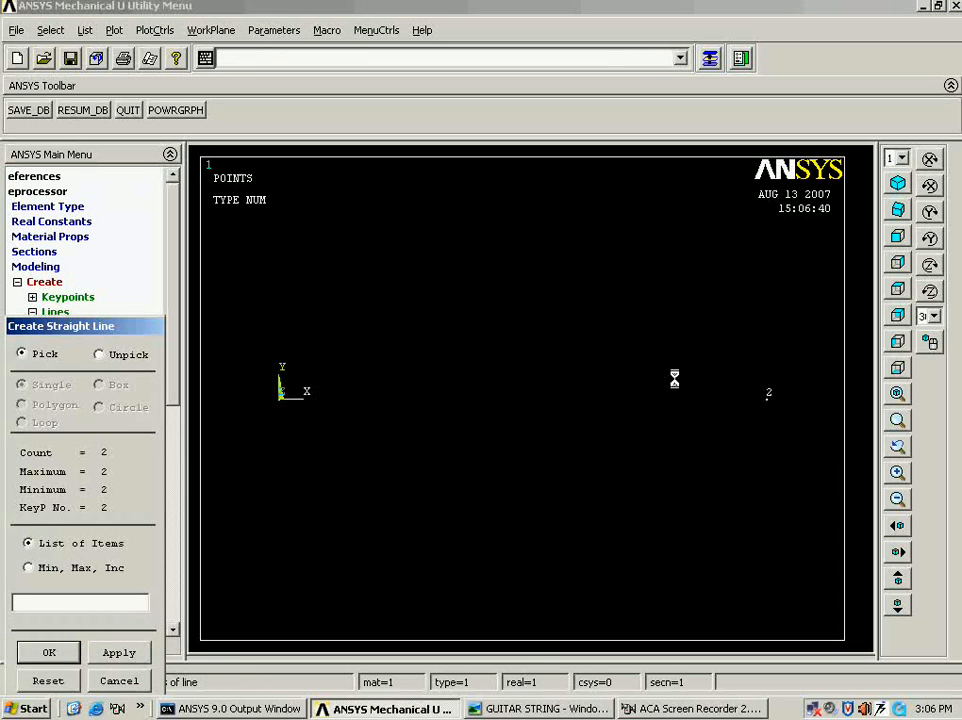
middle_click(493, 327)
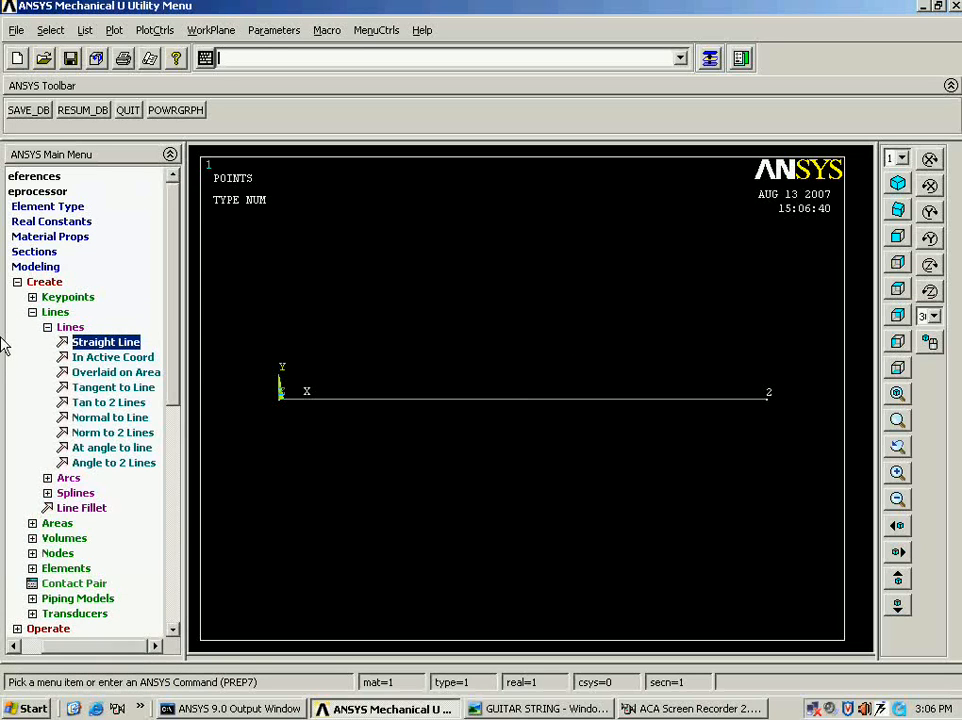
- Check the finite element diagram on the problem sheet and set the global number of element divisions to 30 in the MeshTool
left_click(44, 282)
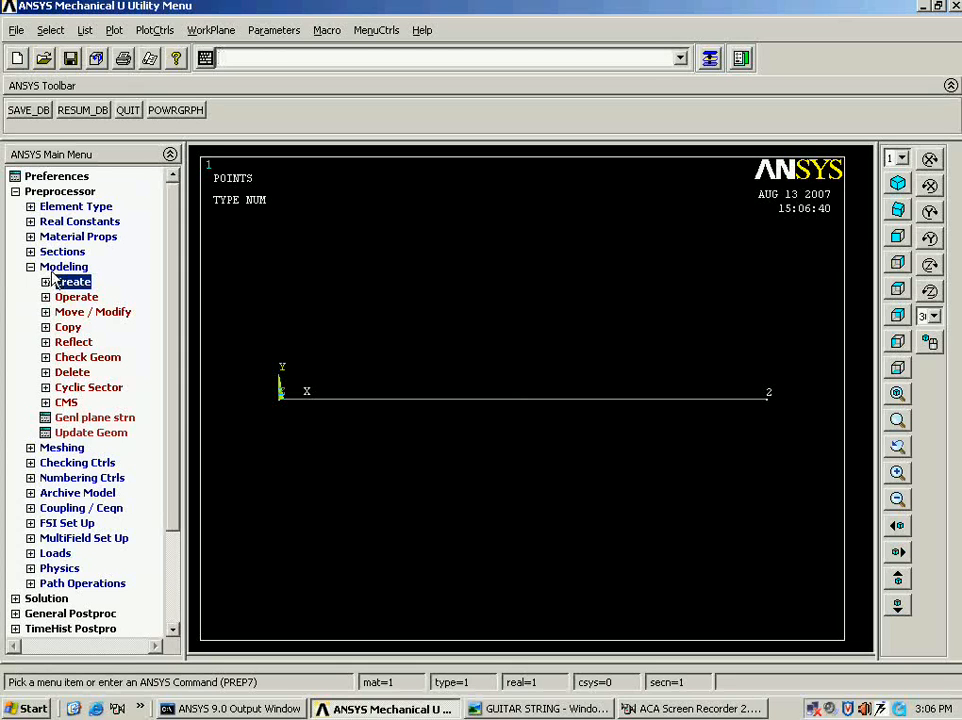
left_click(55, 268)
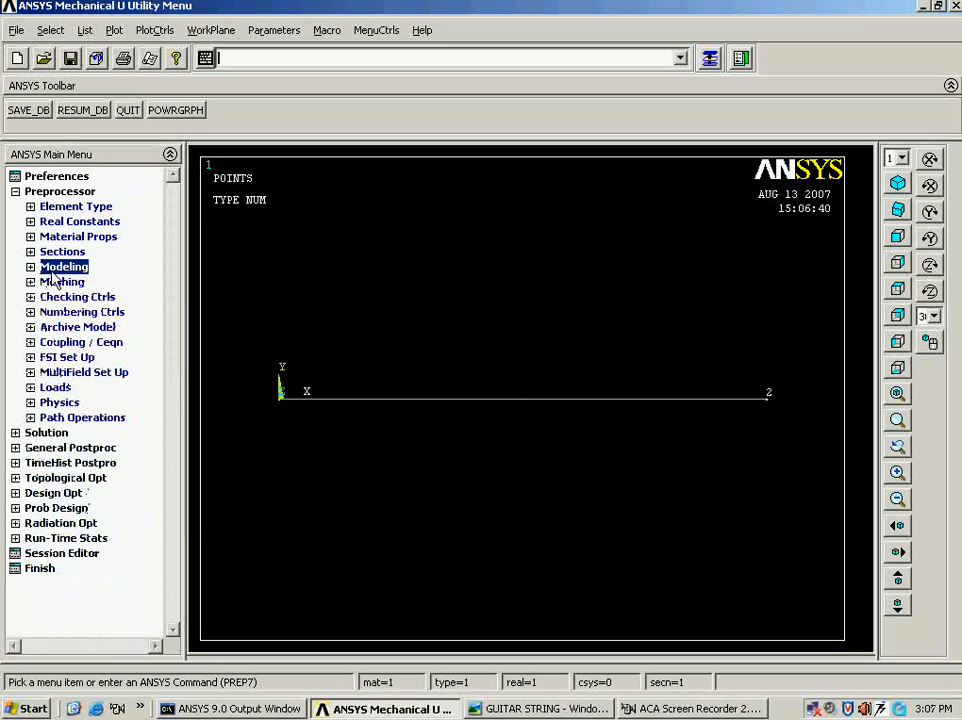
left_click(55, 282)
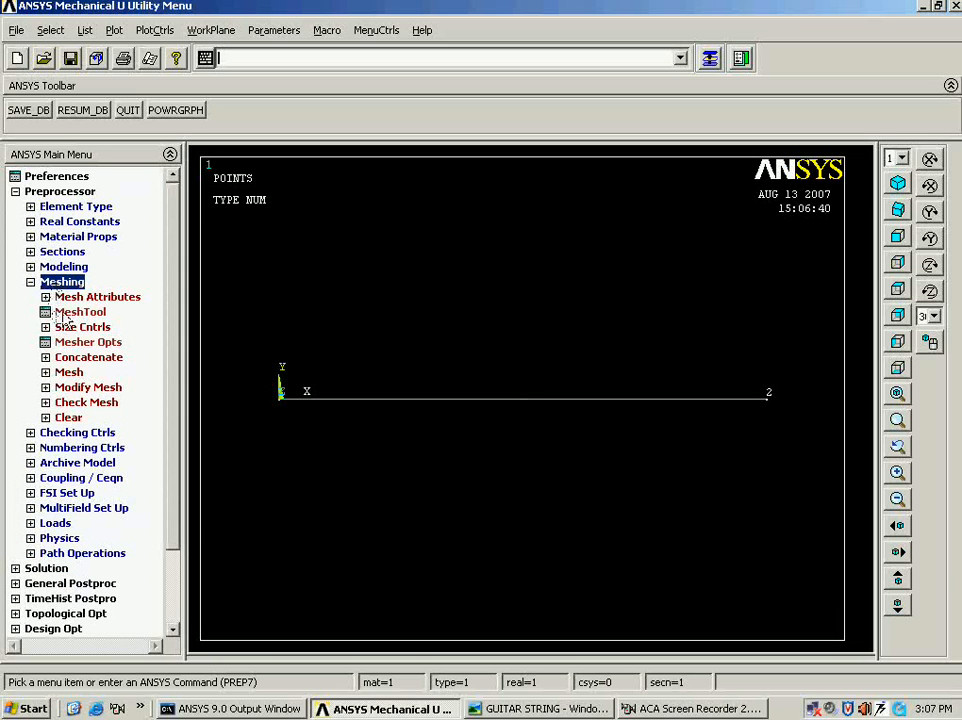
left_click(64, 314)
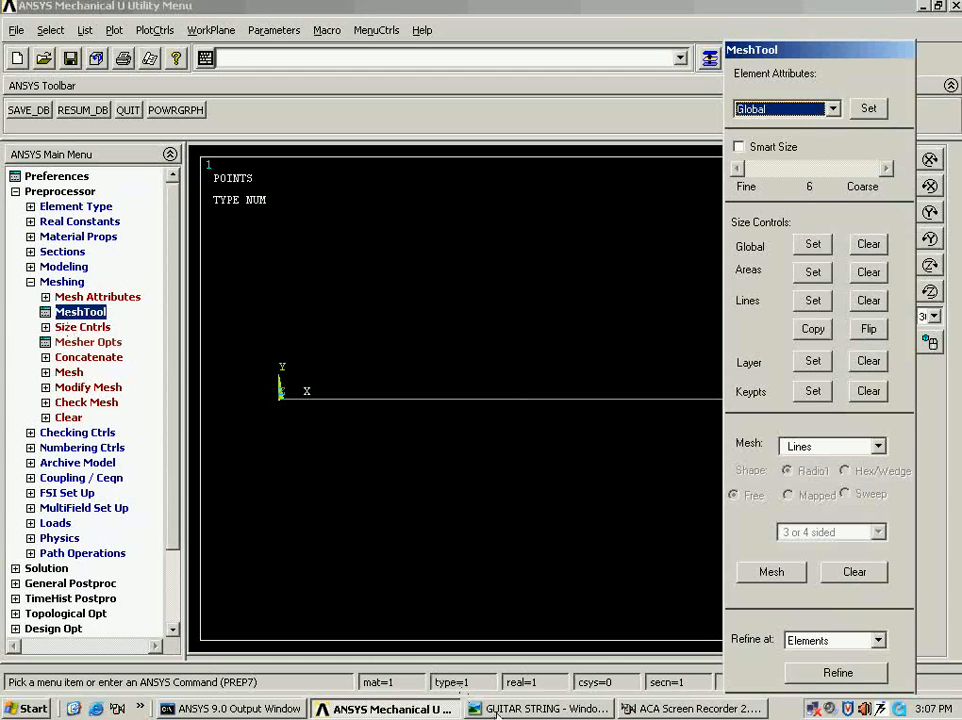
left_click(497, 710)
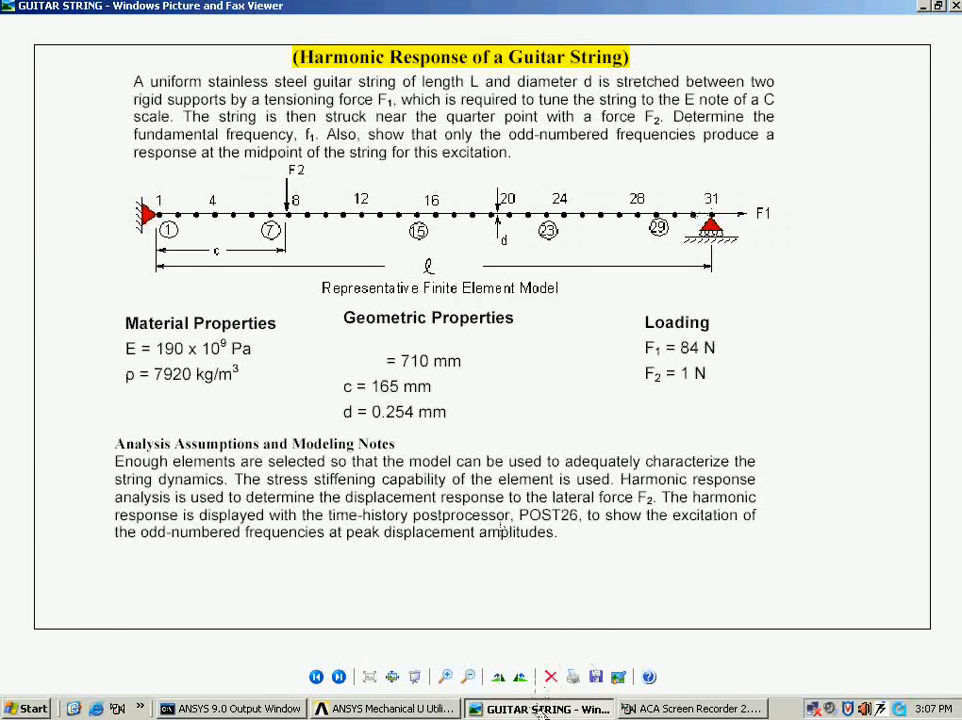
key("alt+Tab")
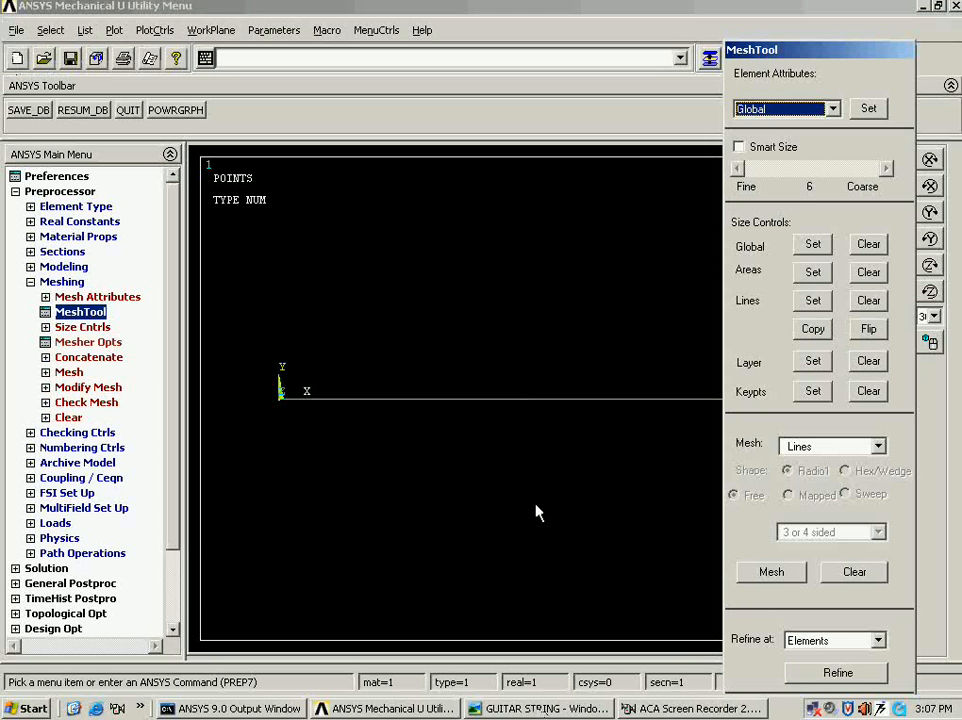
left_click(814, 244)
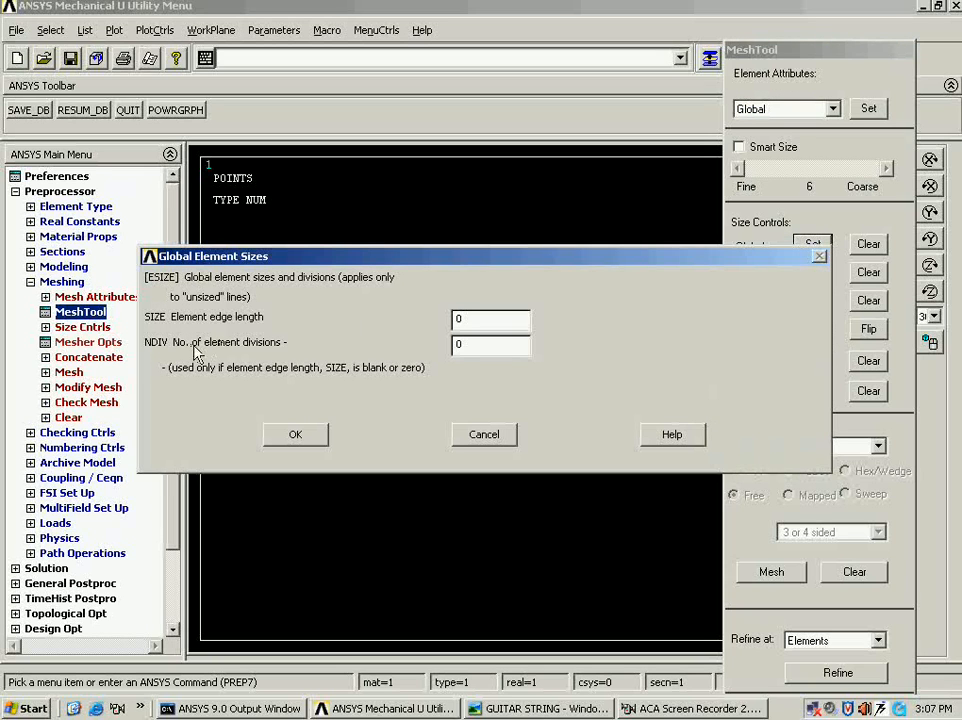
left_click_drag(471, 346, 444, 357)
type("3")
key("Return")
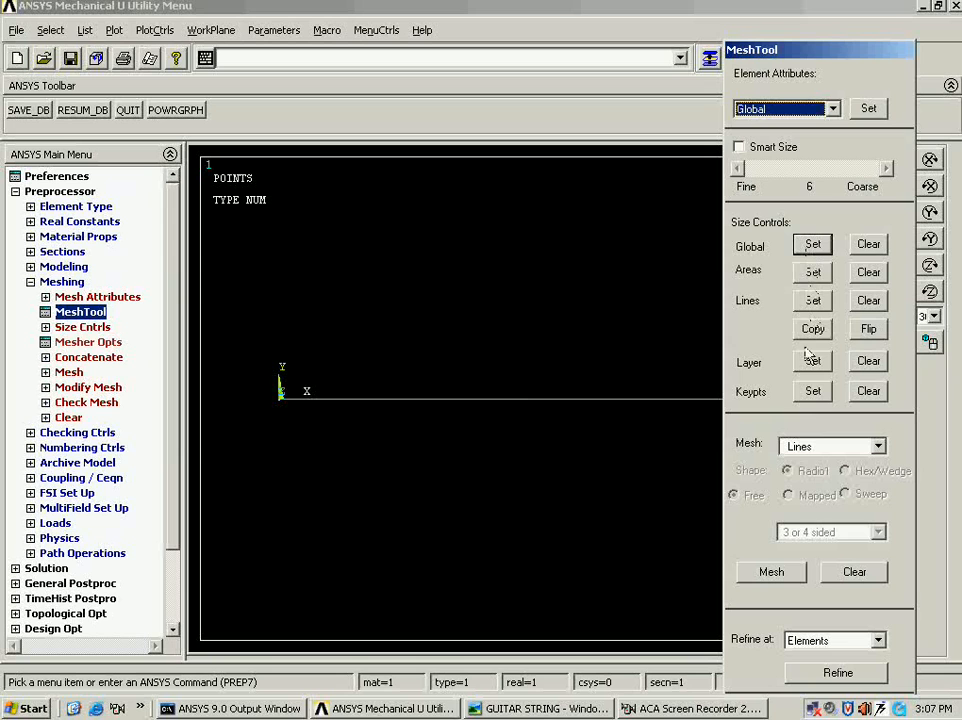
- Mesh the string line with the defined element divisions
left_click(767, 576)
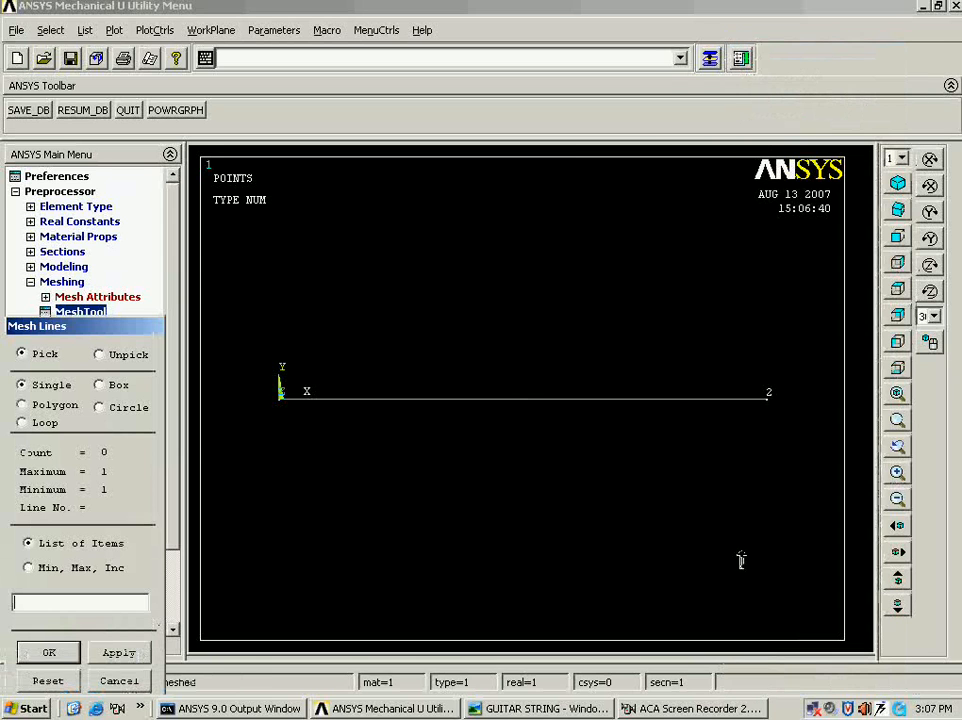
left_click(550, 455)
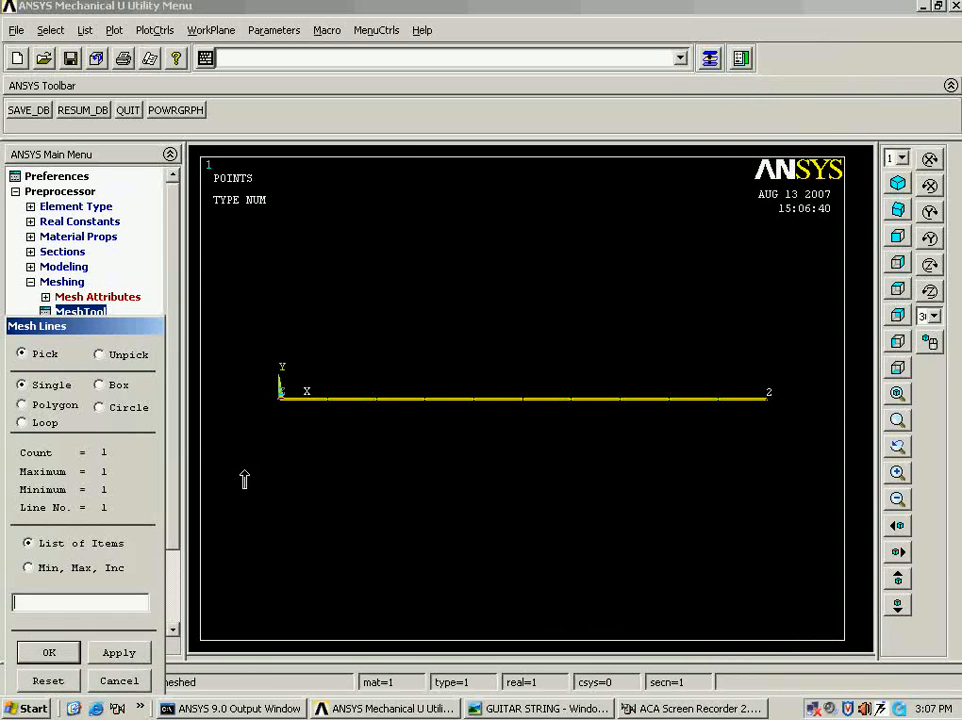
left_click(49, 652)
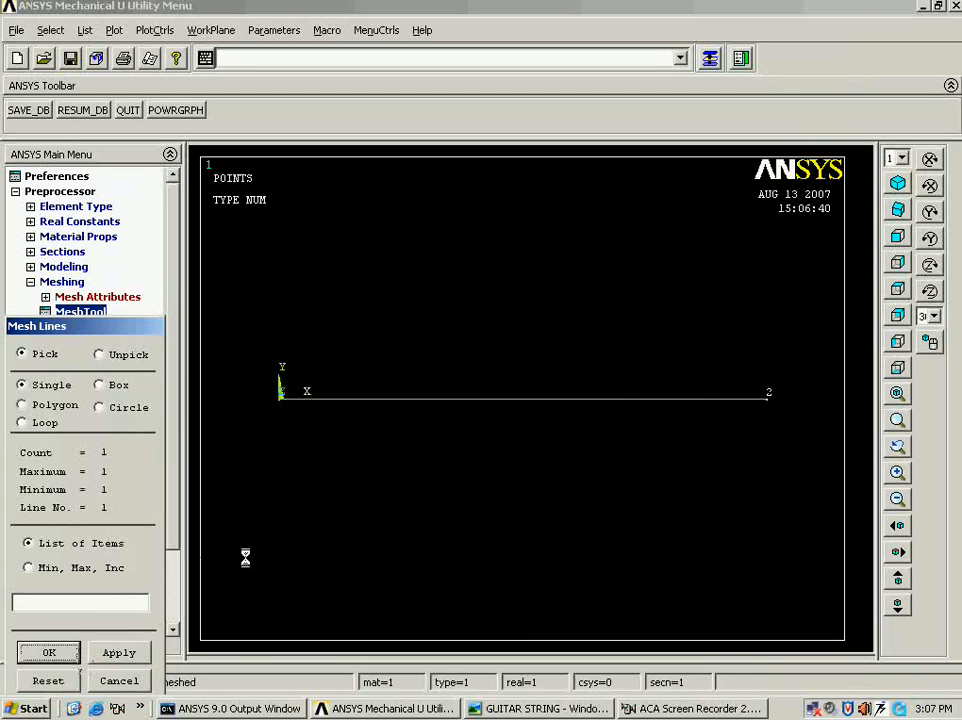
right_click(366, 374)
left_click(369, 374)
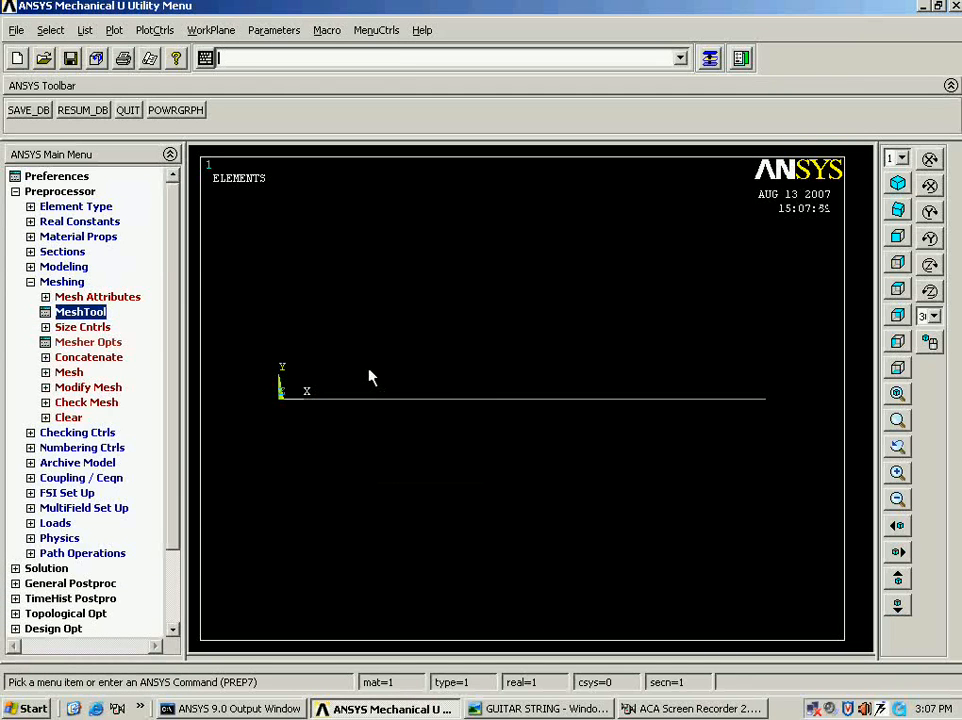
- Turn on node numbers in the plot numbering controls and replot the elements
left_click(155, 30)
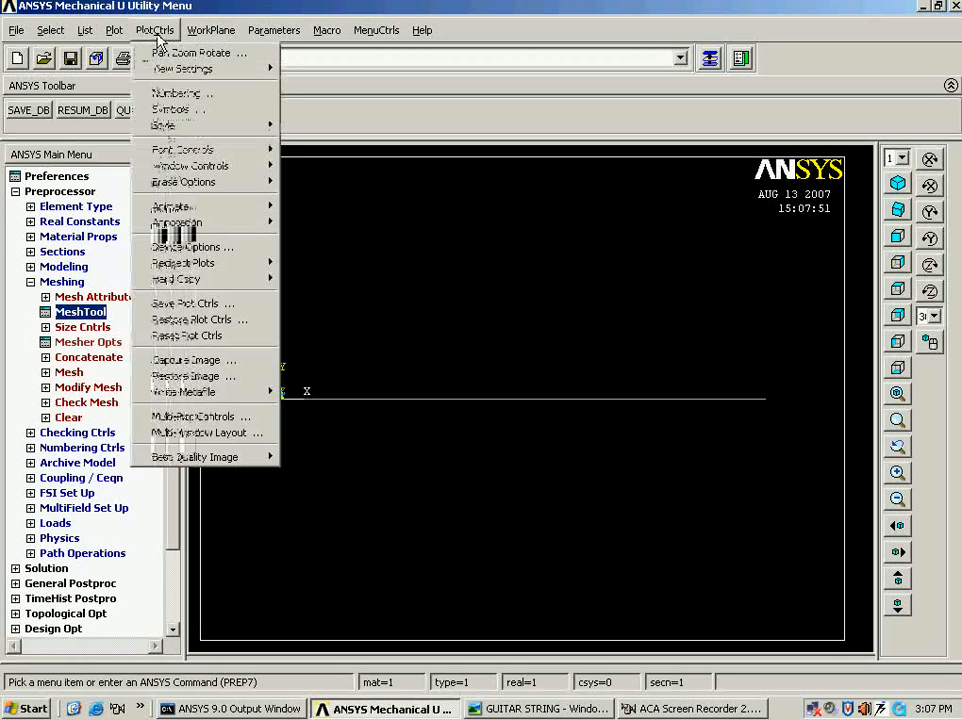
left_click(178, 93)
left_click(577, 336)
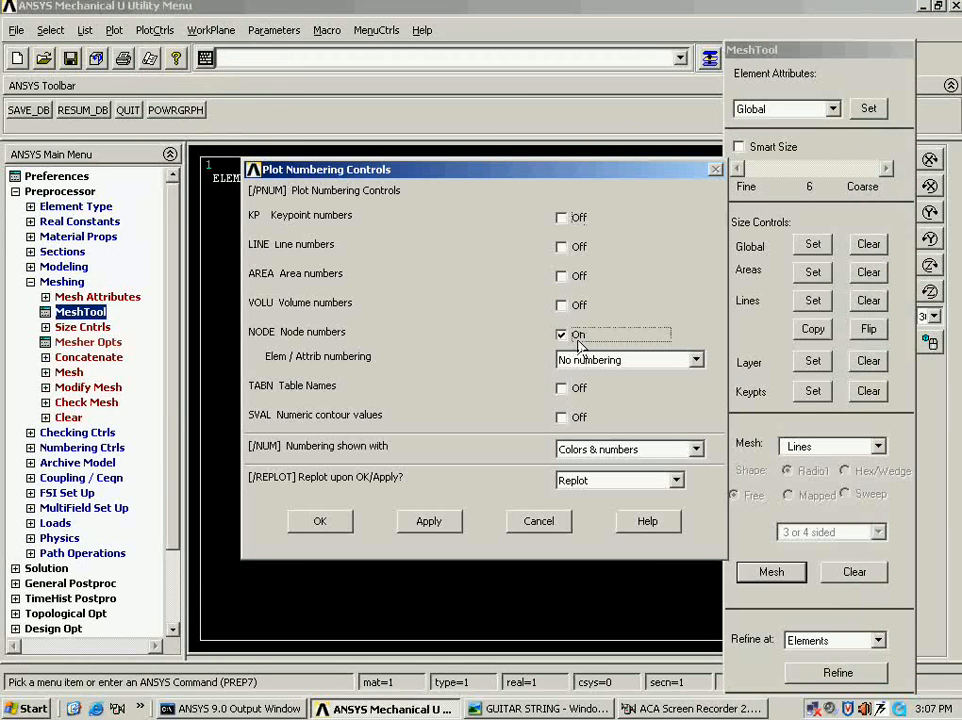
key("Return")
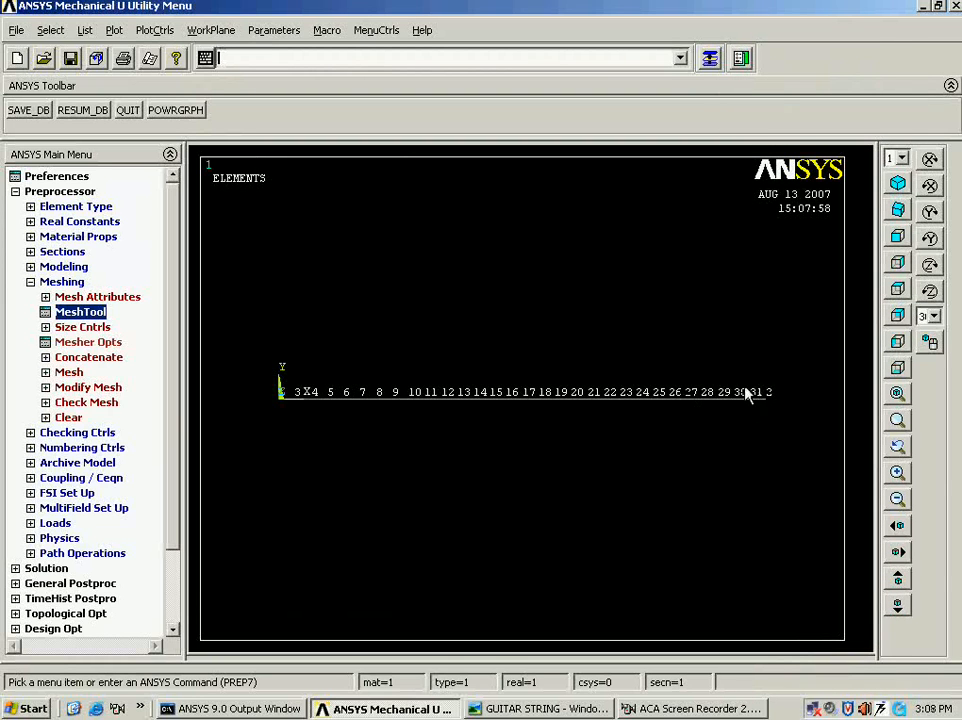
- Leave the meshing section and define a new analysis of type Static in the solution phase
left_click(31, 282)
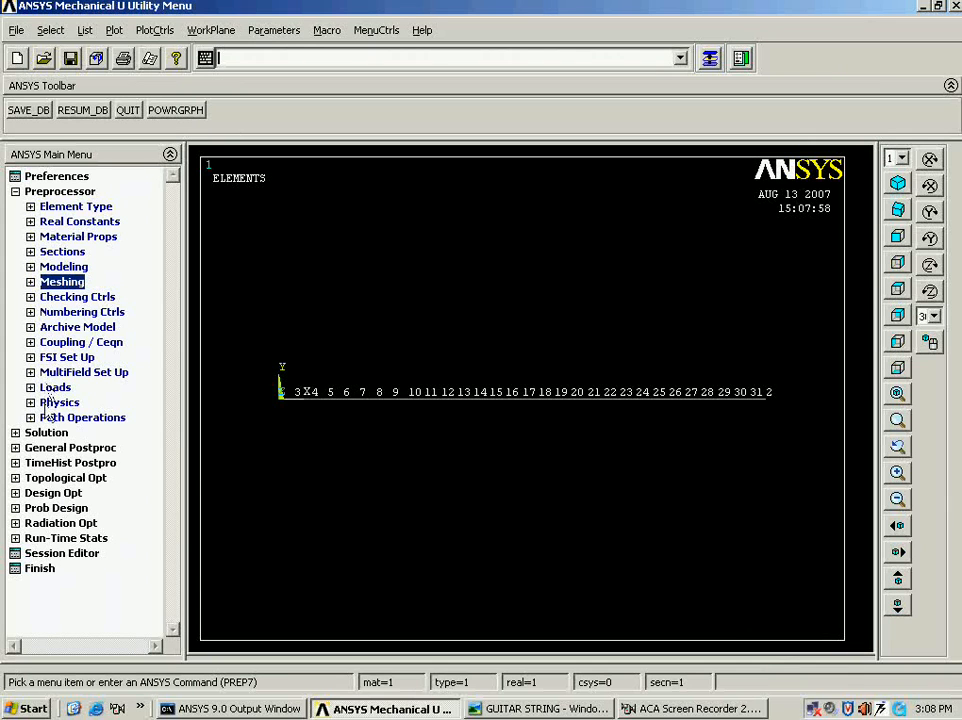
left_click(46, 432)
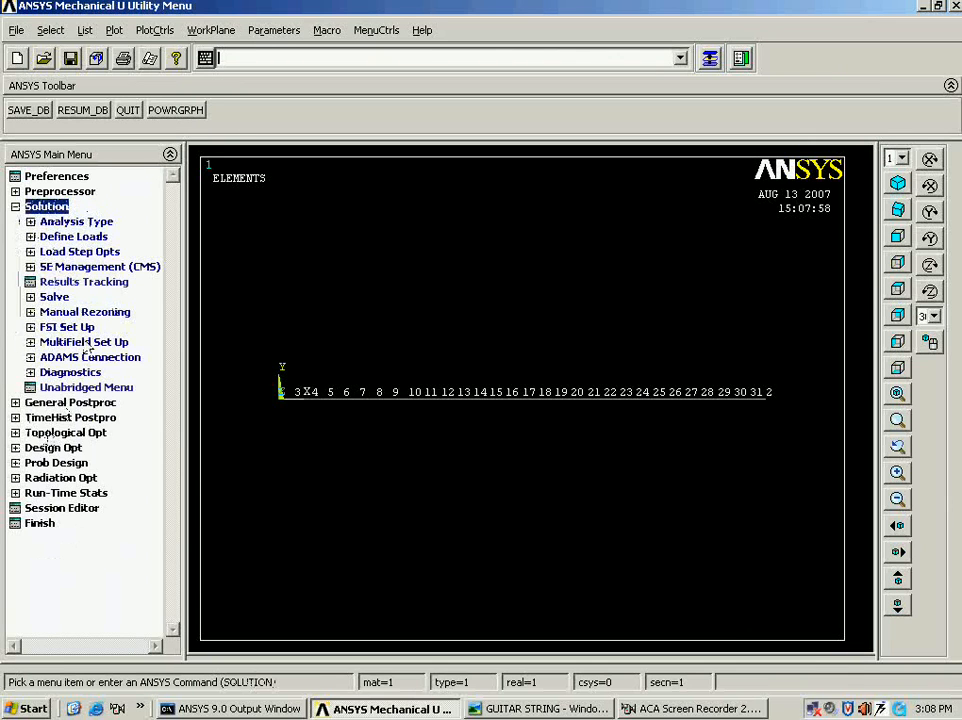
left_click(84, 224)
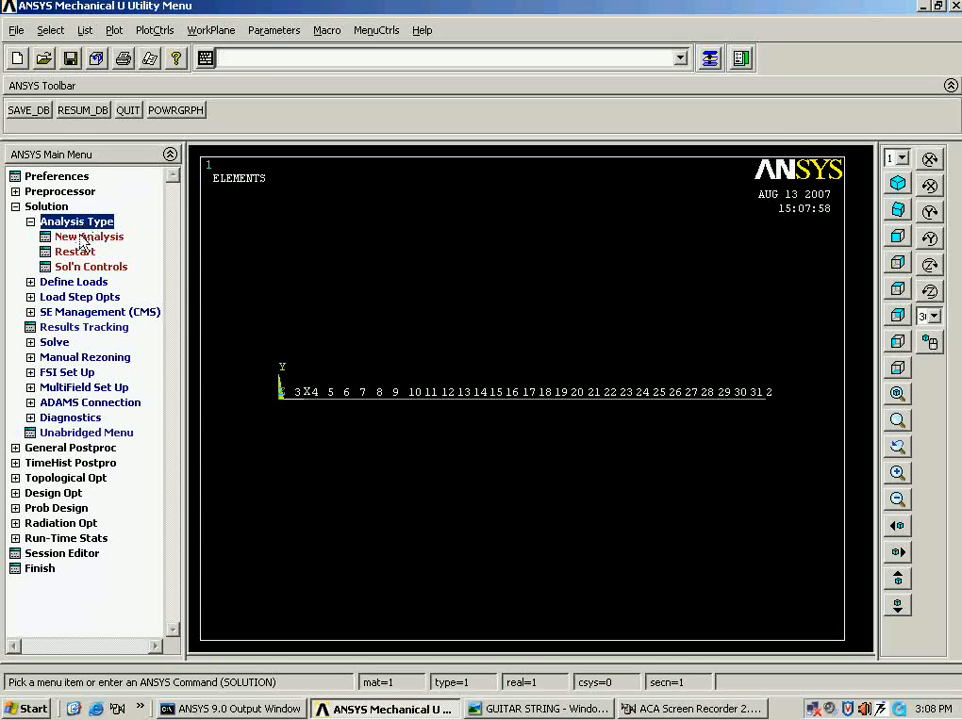
left_click(82, 240)
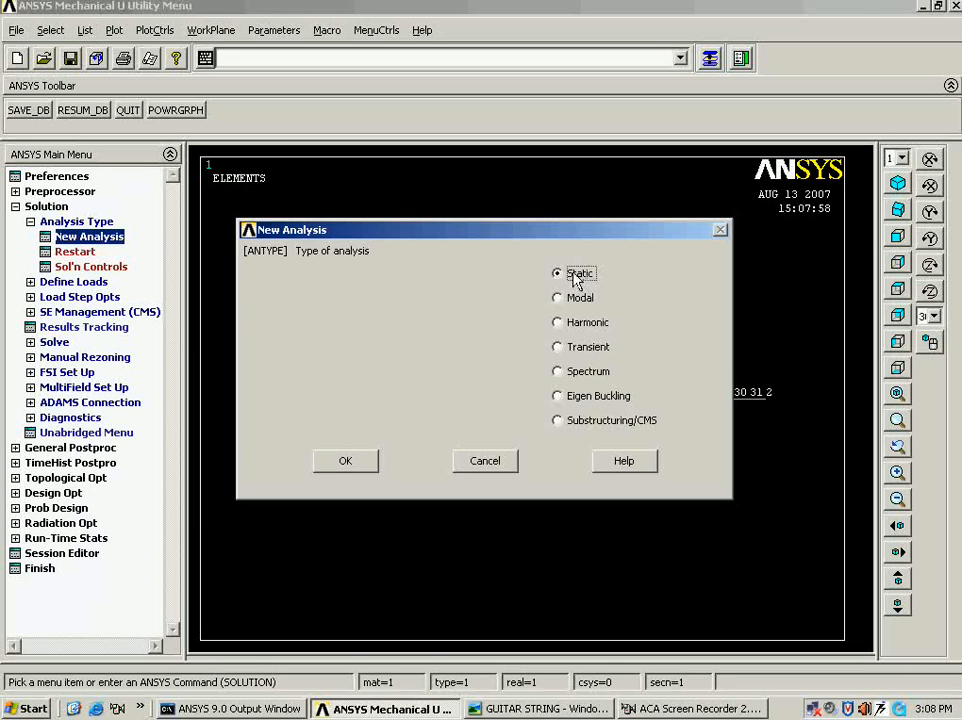
key("Return")
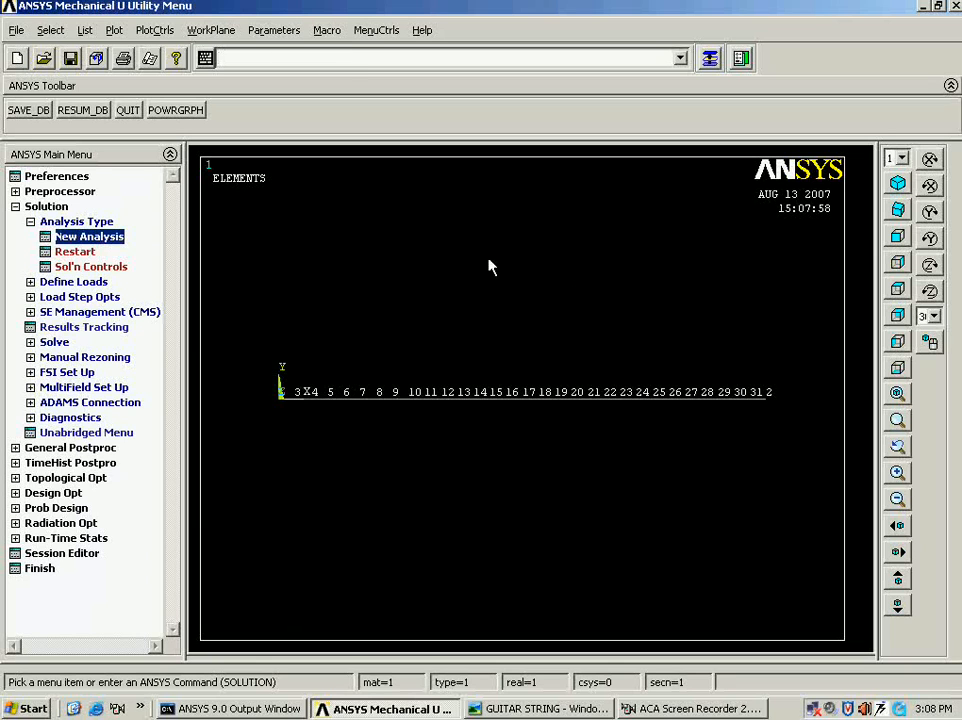
- Check the support at node 1 on the problem sheet and constrain All DOF on keypoint 1 at the string's origin
left_click(58, 284)
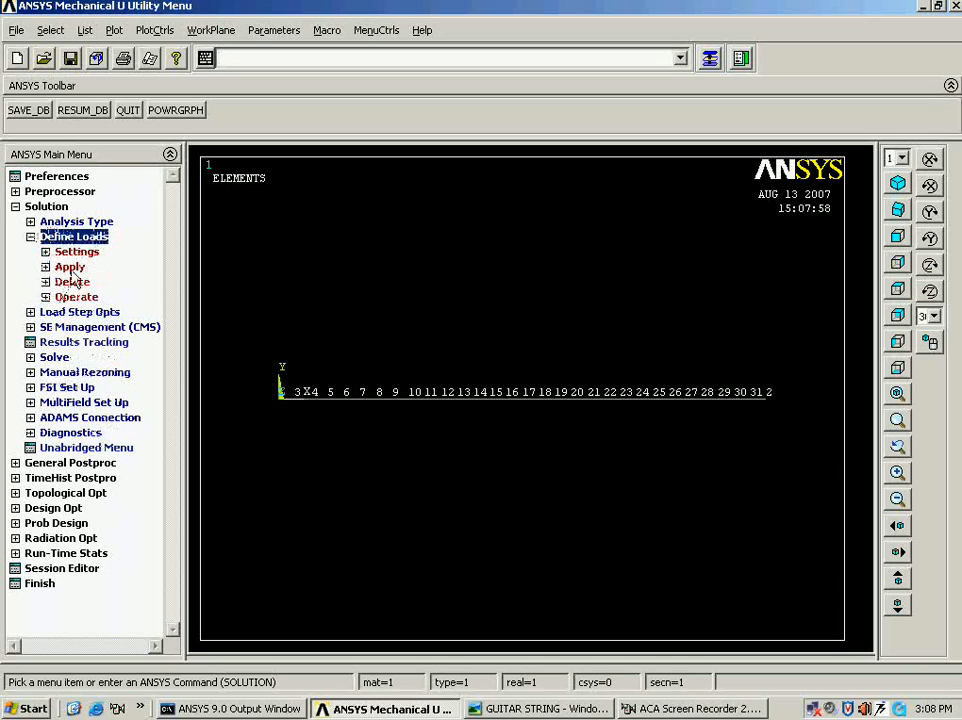
left_click(68, 267)
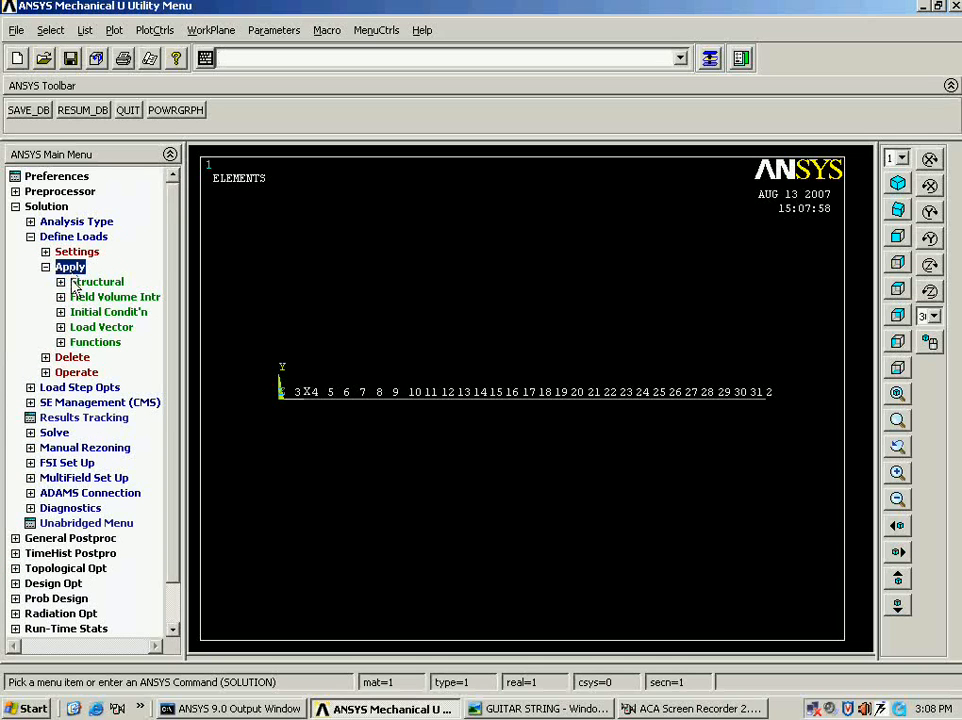
left_click(73, 283)
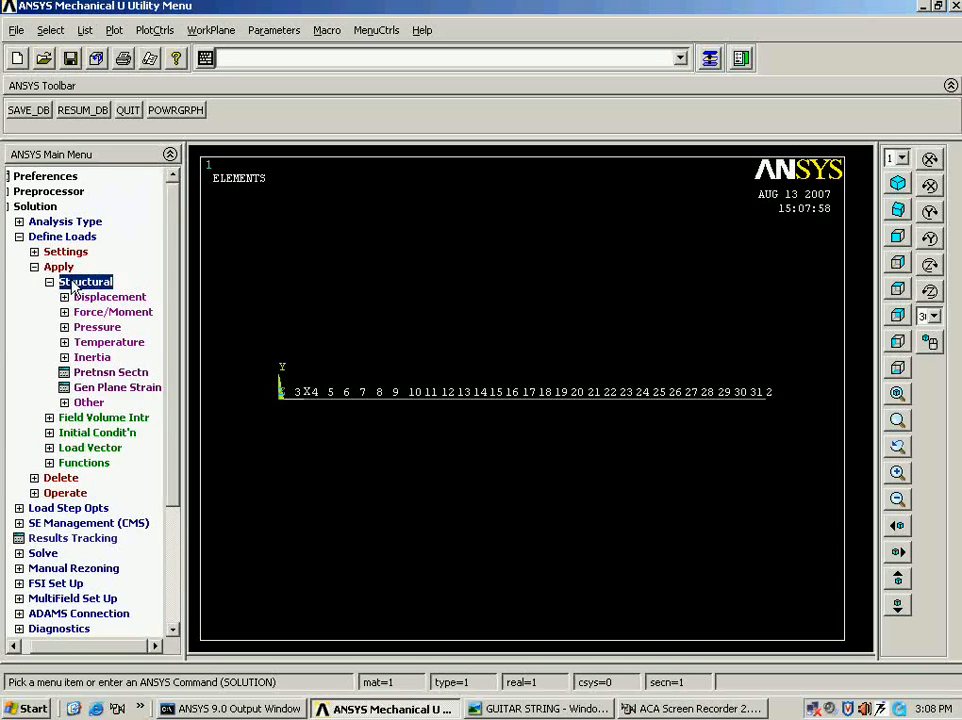
left_click(93, 300)
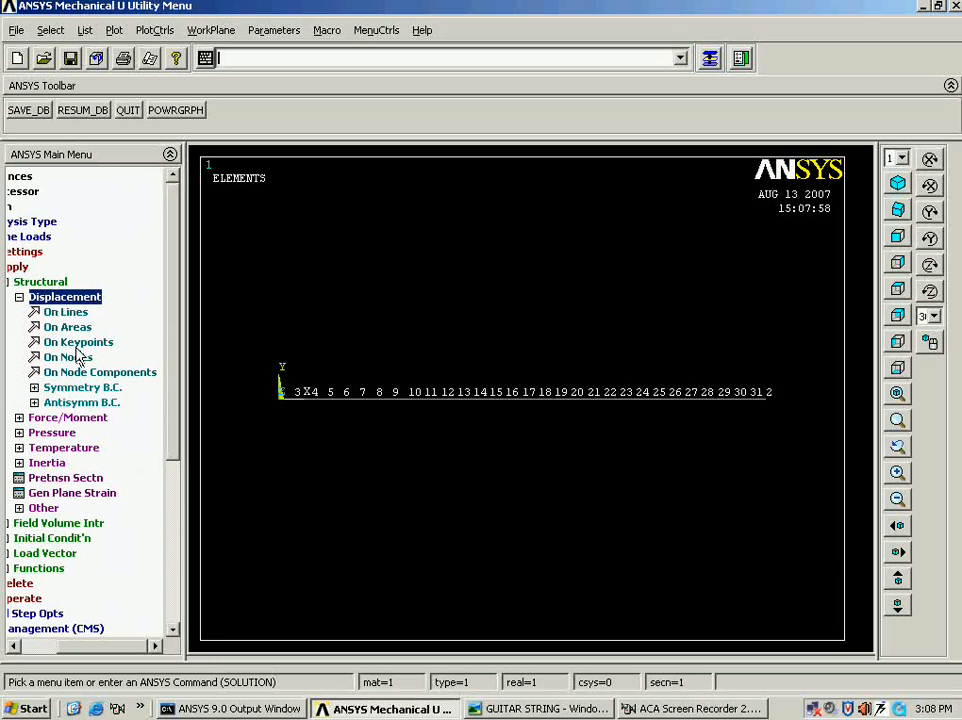
left_click(77, 343)
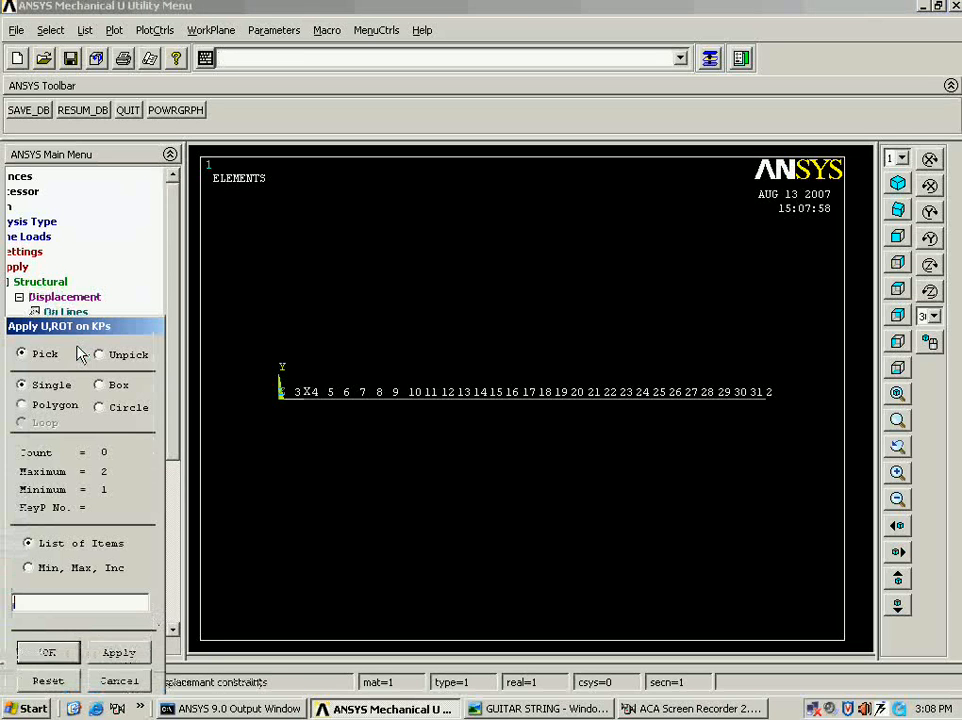
left_click_drag(95, 330, 118, 212)
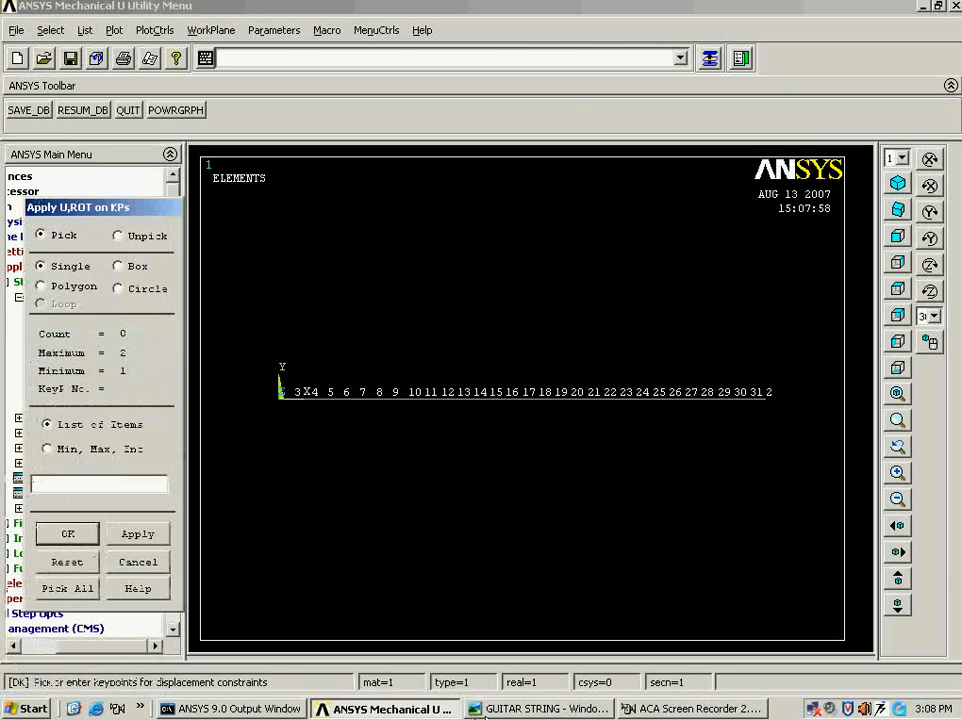
left_click(516, 706)
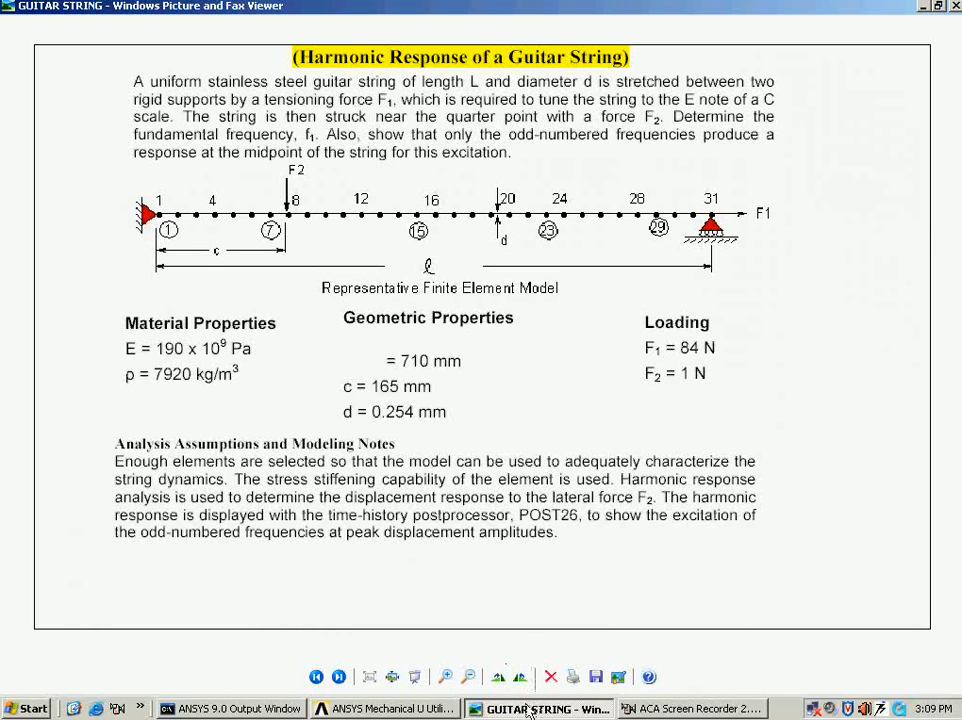
key("alt+Tab")
left_click(237, 417)
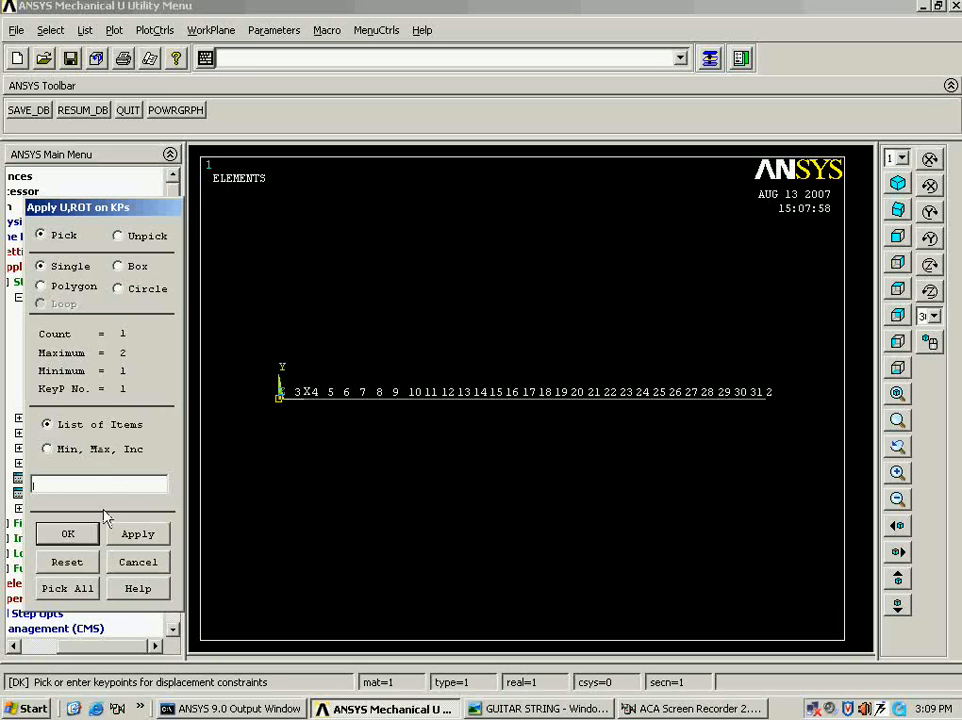
left_click(71, 533)
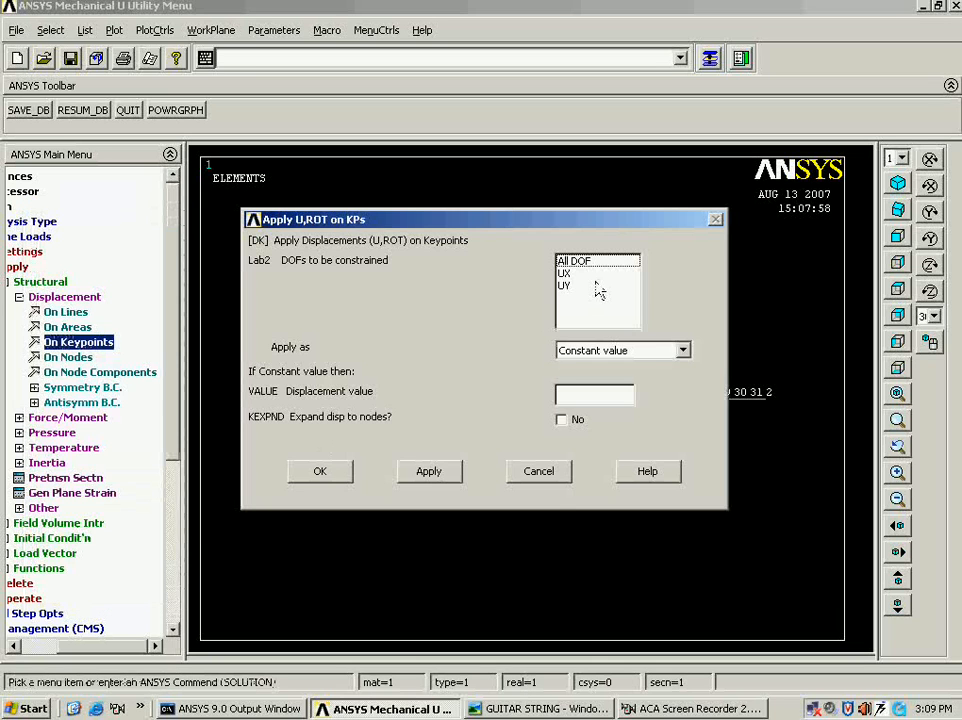
left_click(585, 263)
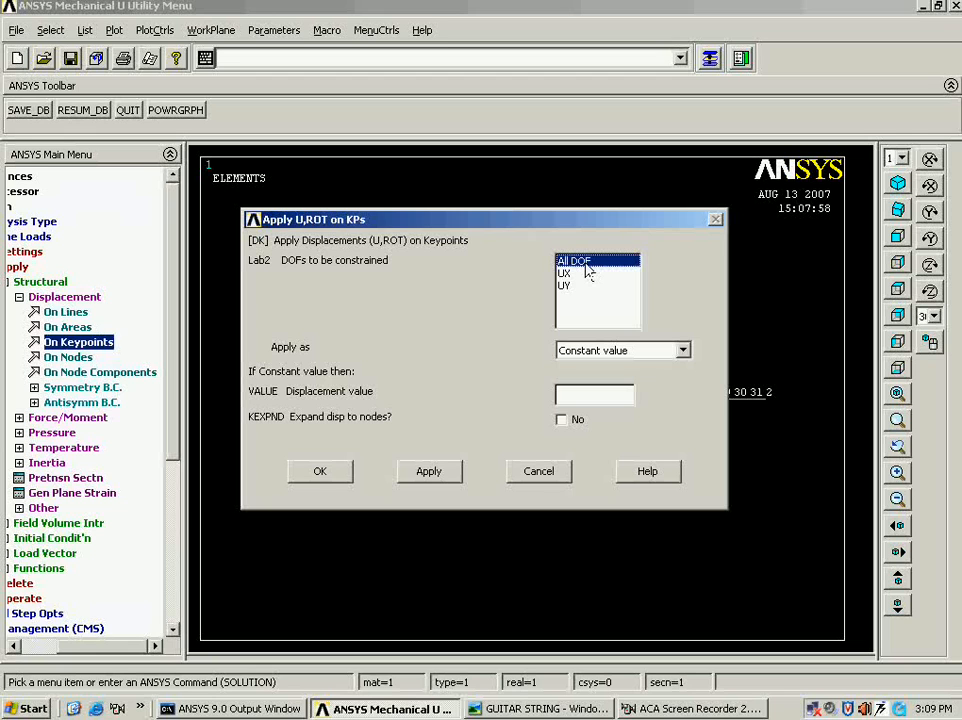
left_click(433, 471)
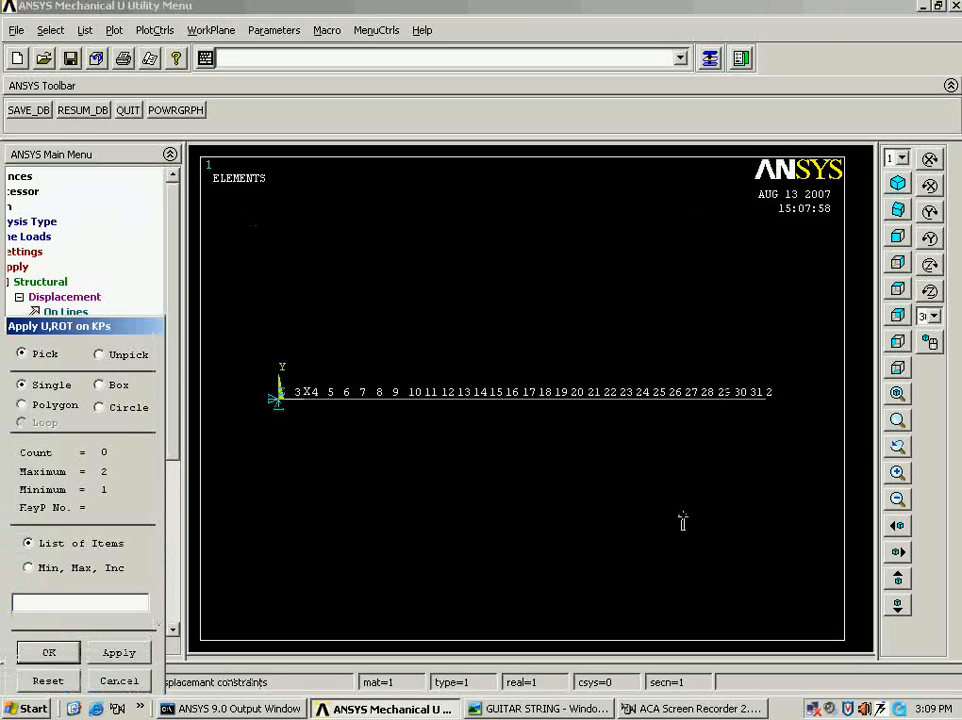
- Check the roller support on the problem sheet, constrain only UY on keypoint 2 at the string's far end, and replot
left_click(547, 708)
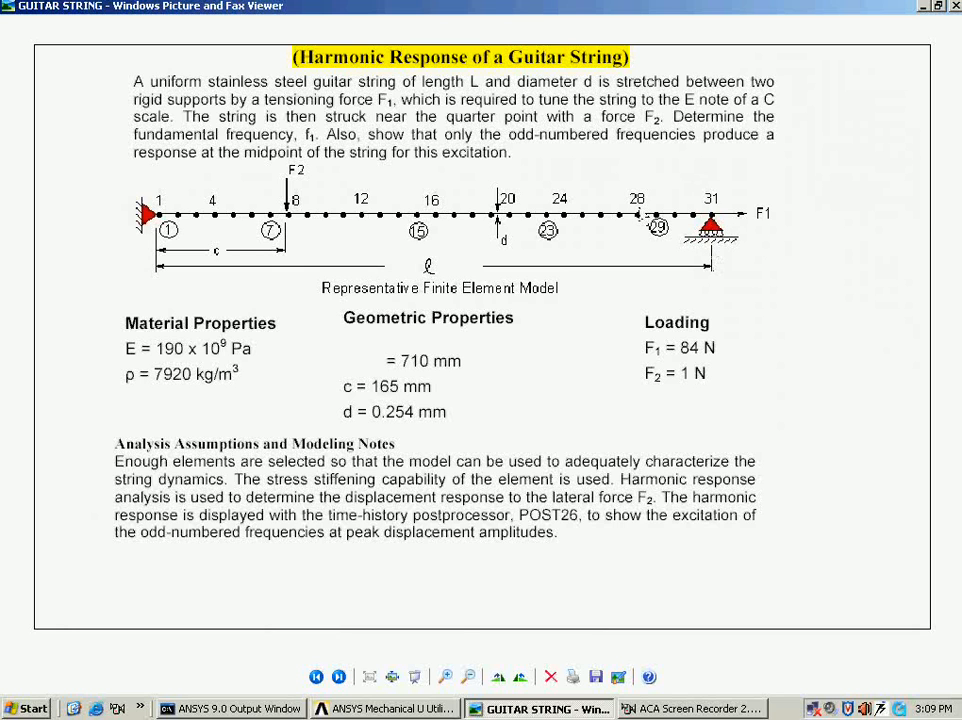
key("alt+Tab")
left_click(768, 395)
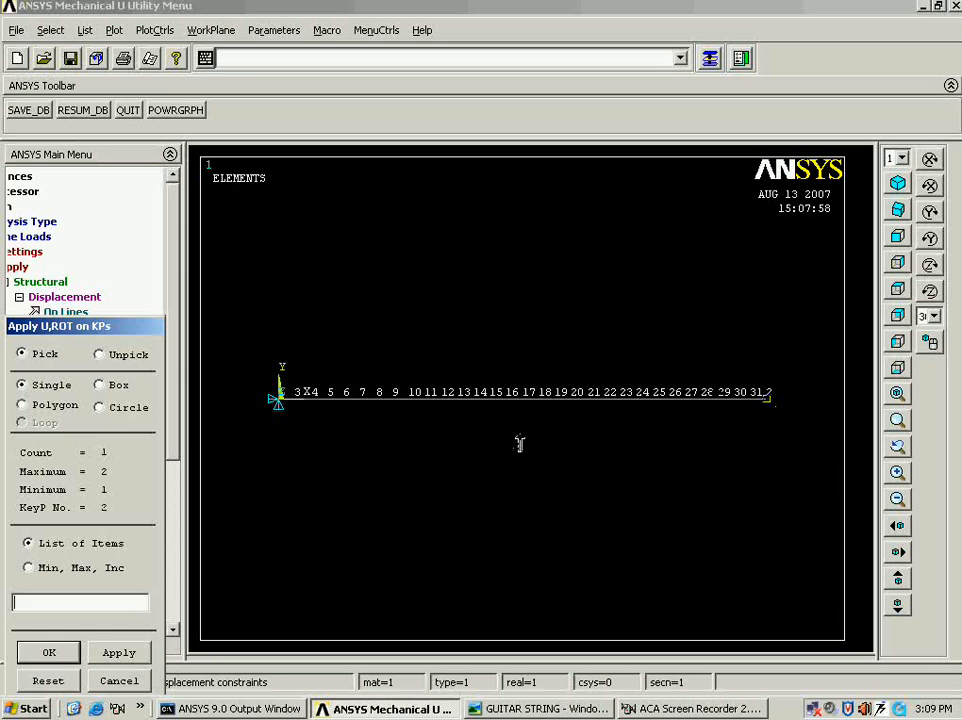
middle_click(520, 442)
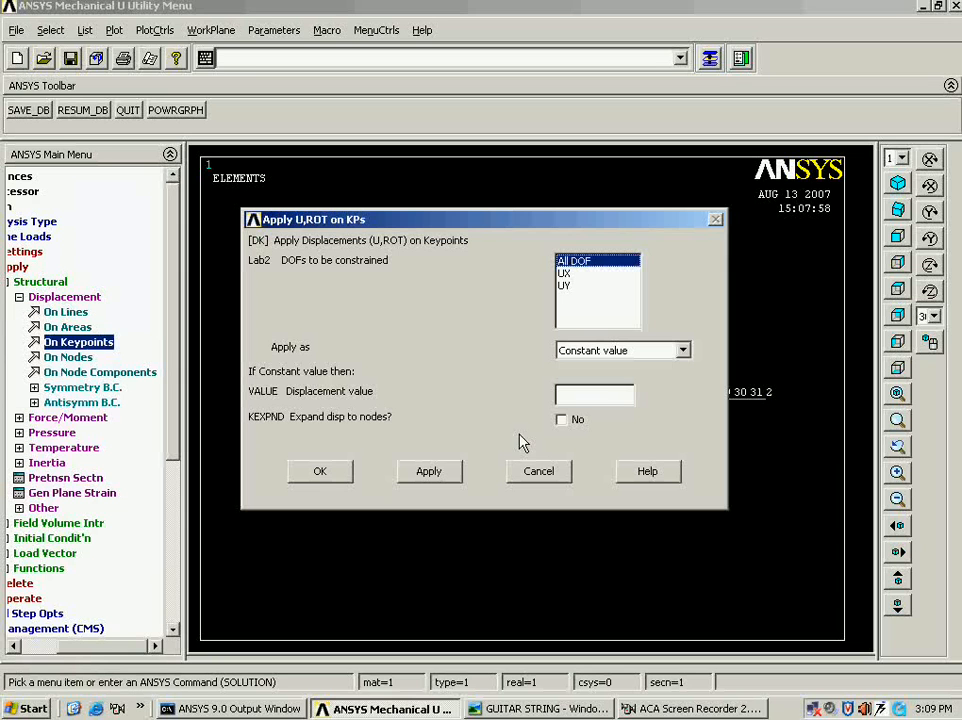
left_click(567, 286)
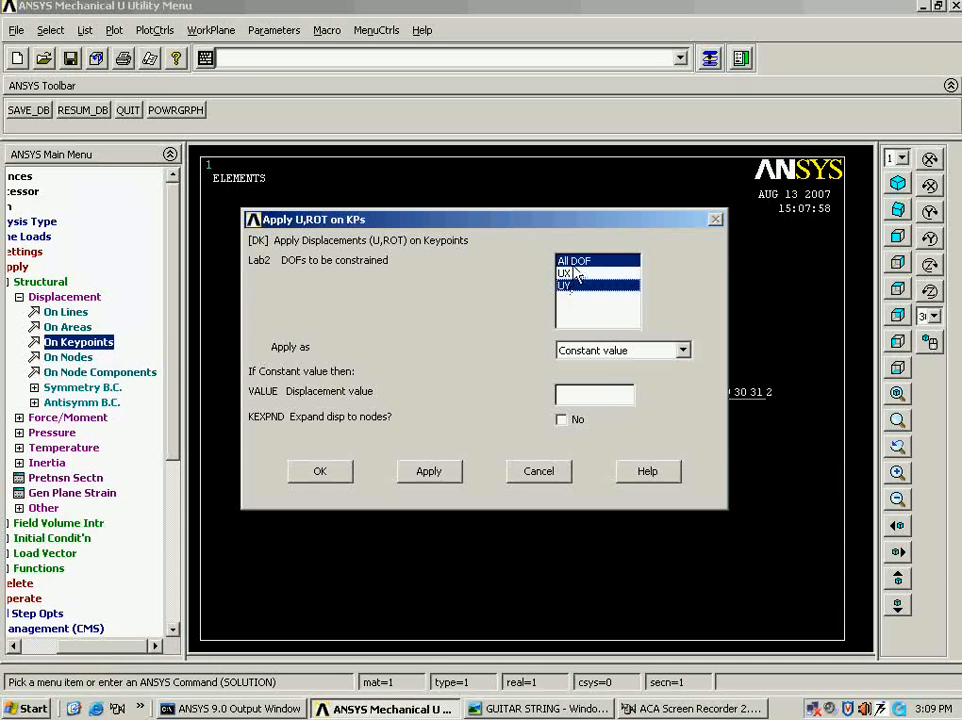
left_click(575, 265)
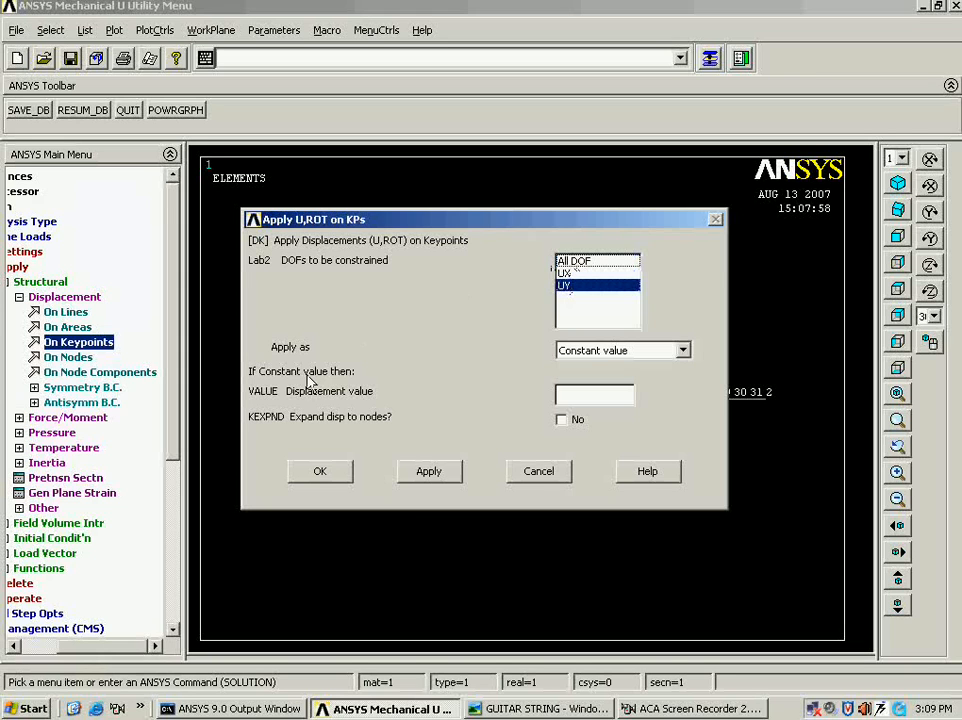
left_click(320, 476)
right_click(317, 478)
left_click(340, 476)
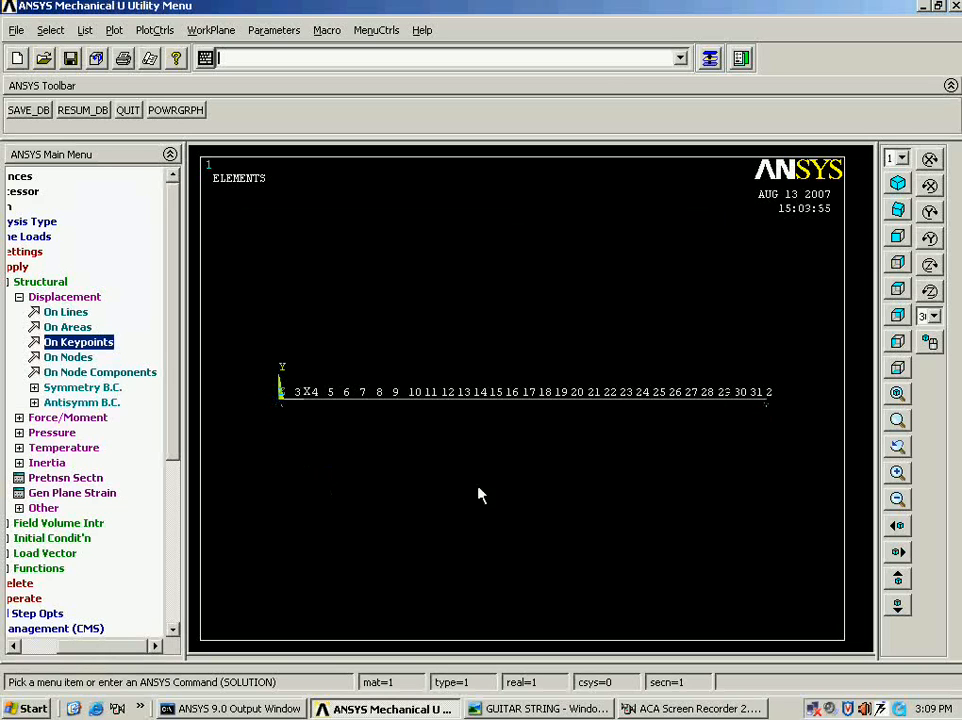
- Look up the tensioning force F1 on the problem sheet and apply a constant FX force of 84 on keypoint 2
left_click(96, 300)
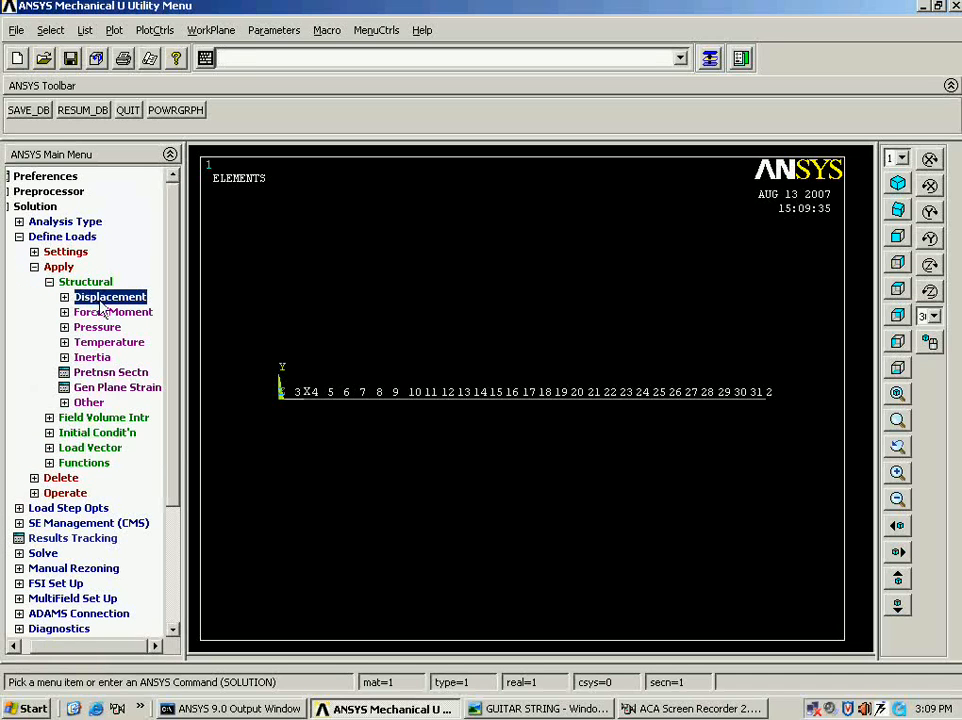
left_click(604, 706)
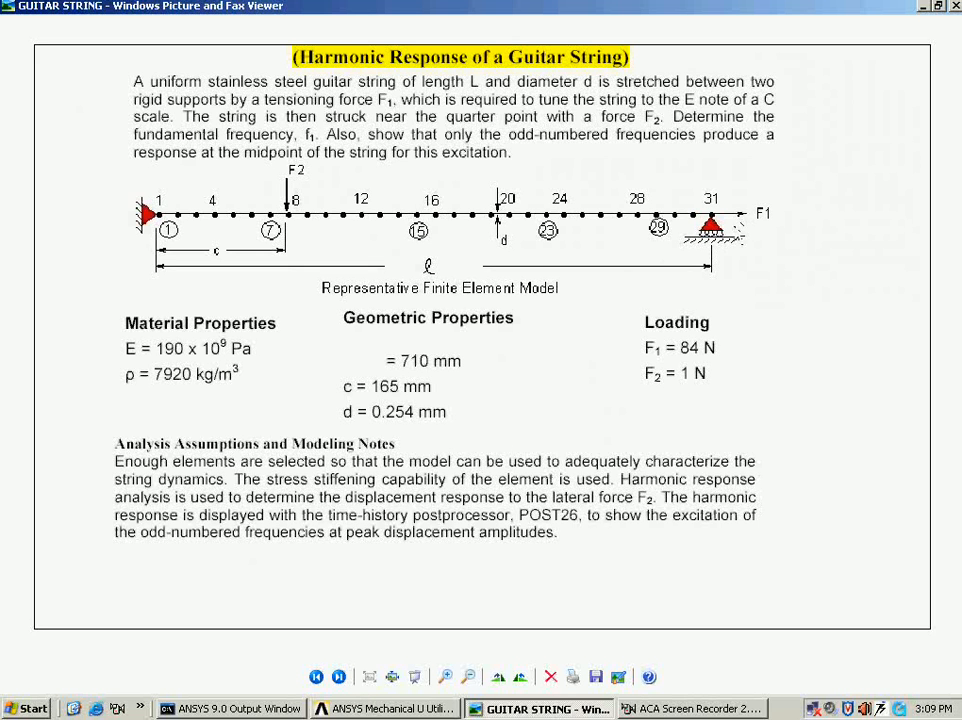
key("alt+Tab")
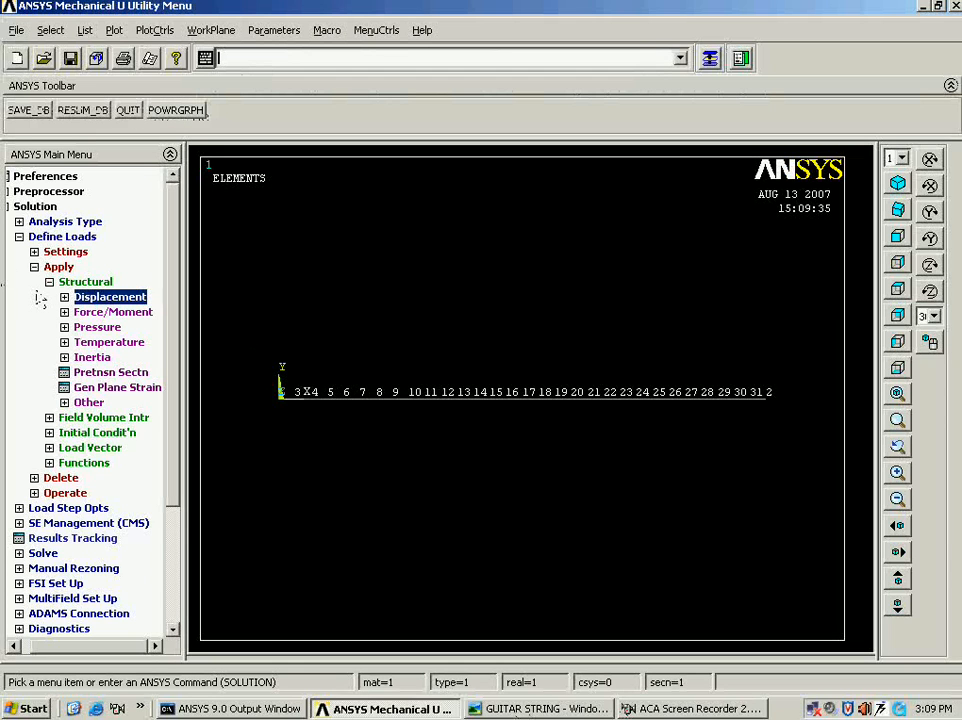
left_click(106, 313)
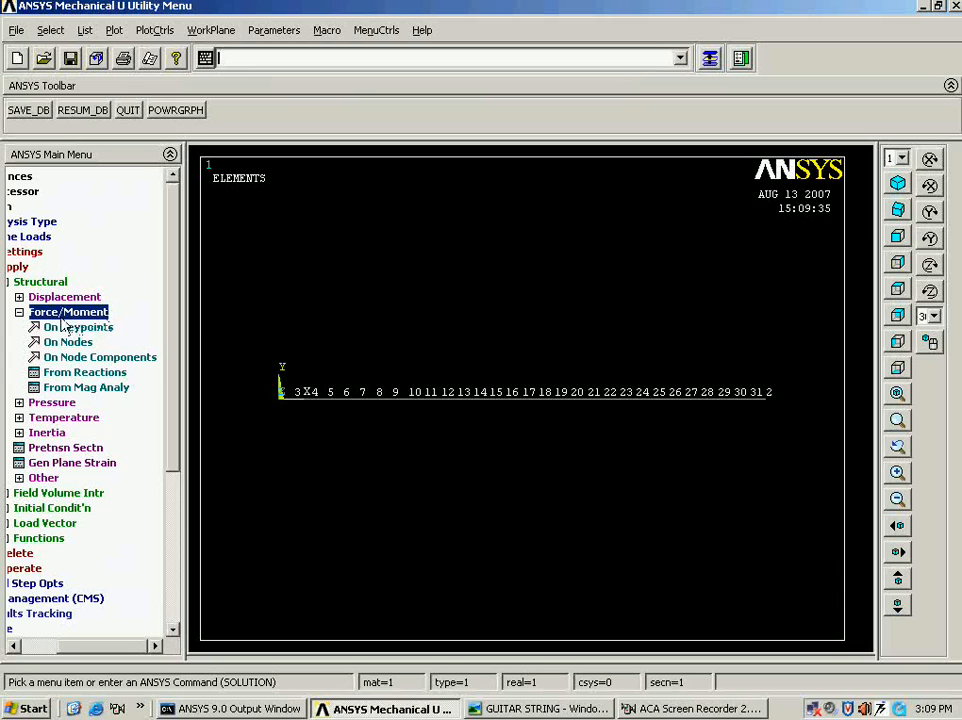
left_click(72, 328)
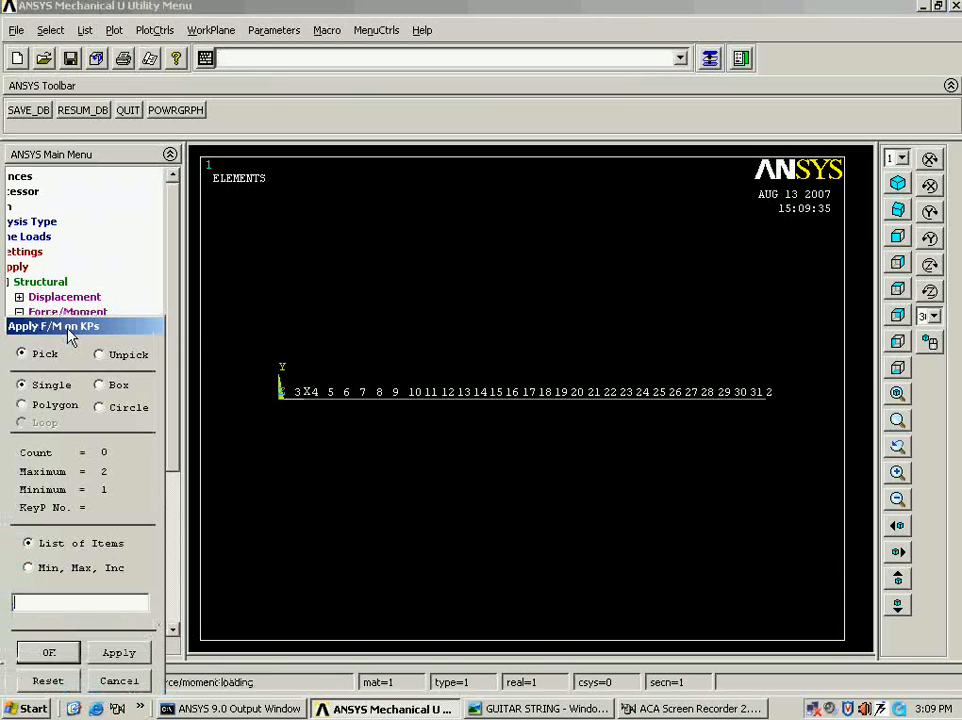
left_click(797, 445)
middle_click(452, 457)
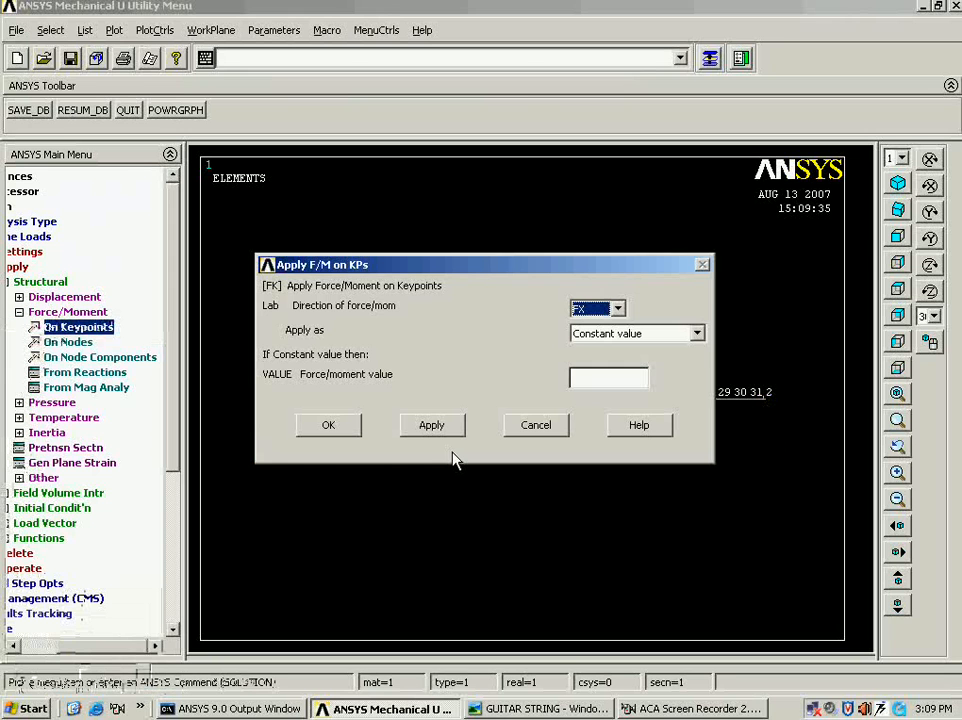
left_click(505, 709)
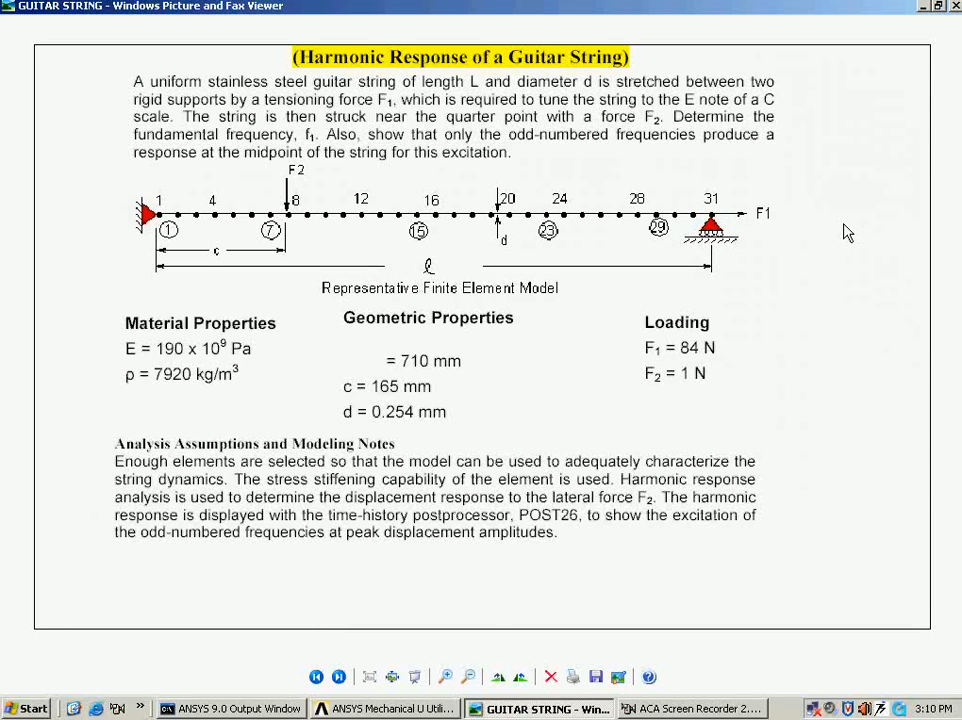
left_click(533, 709)
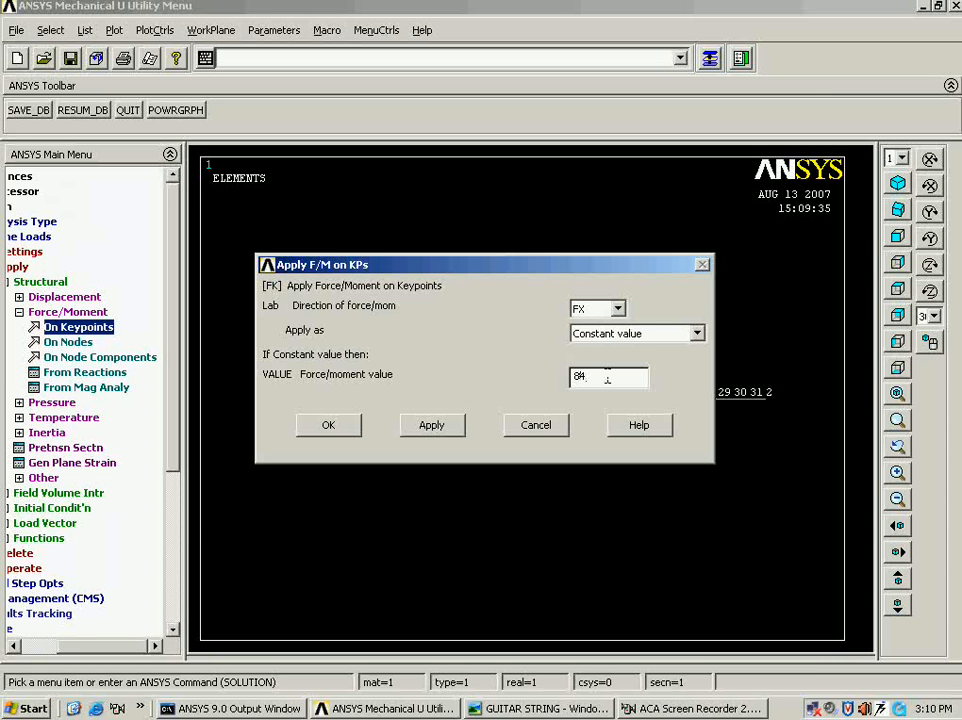
key("Return")
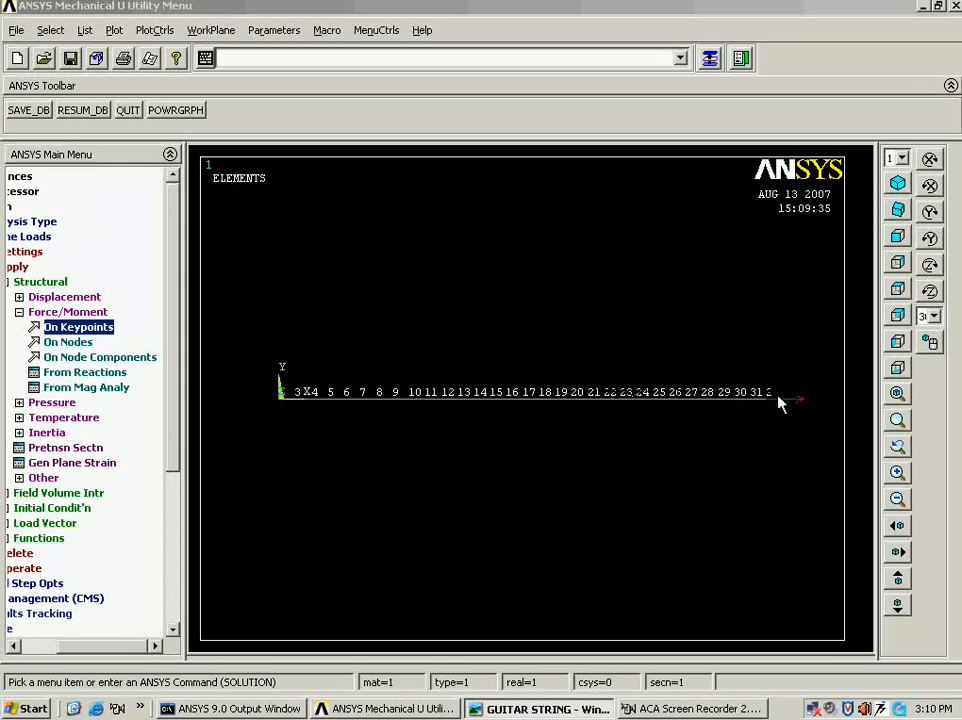
- Transfer all solid model loads to the finite element model and replot
left_click(55, 282)
left_click(64, 268)
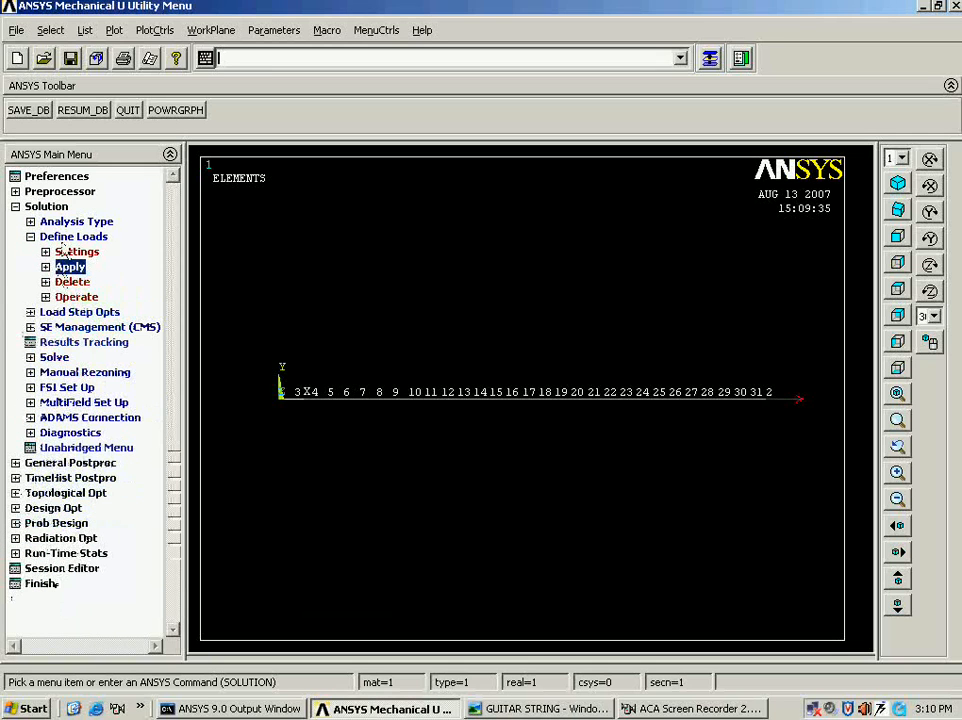
left_click(78, 297)
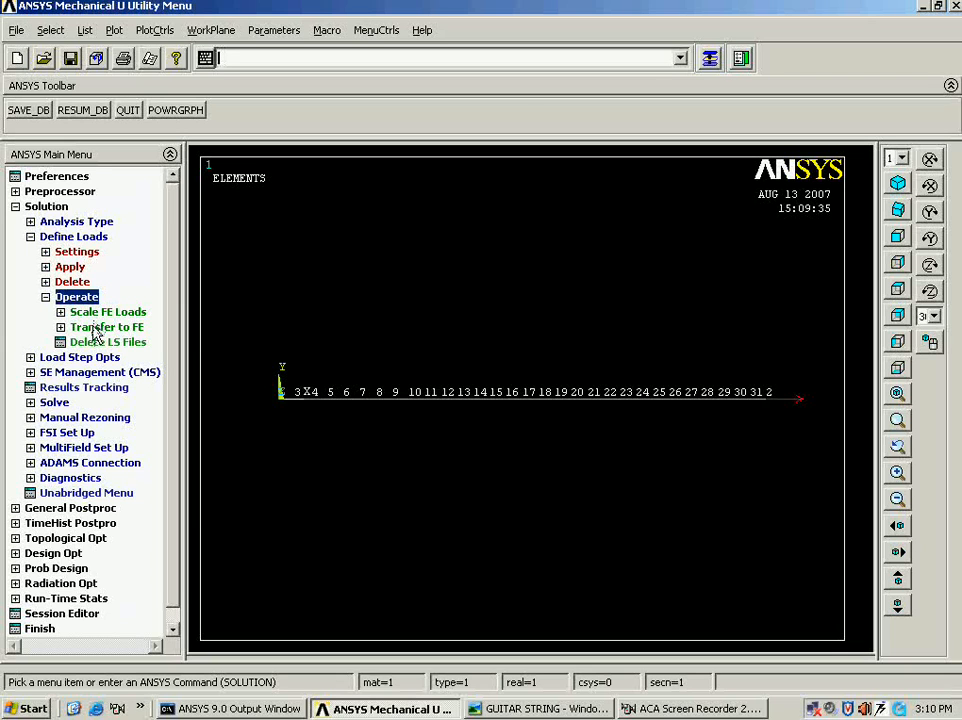
left_click(100, 328)
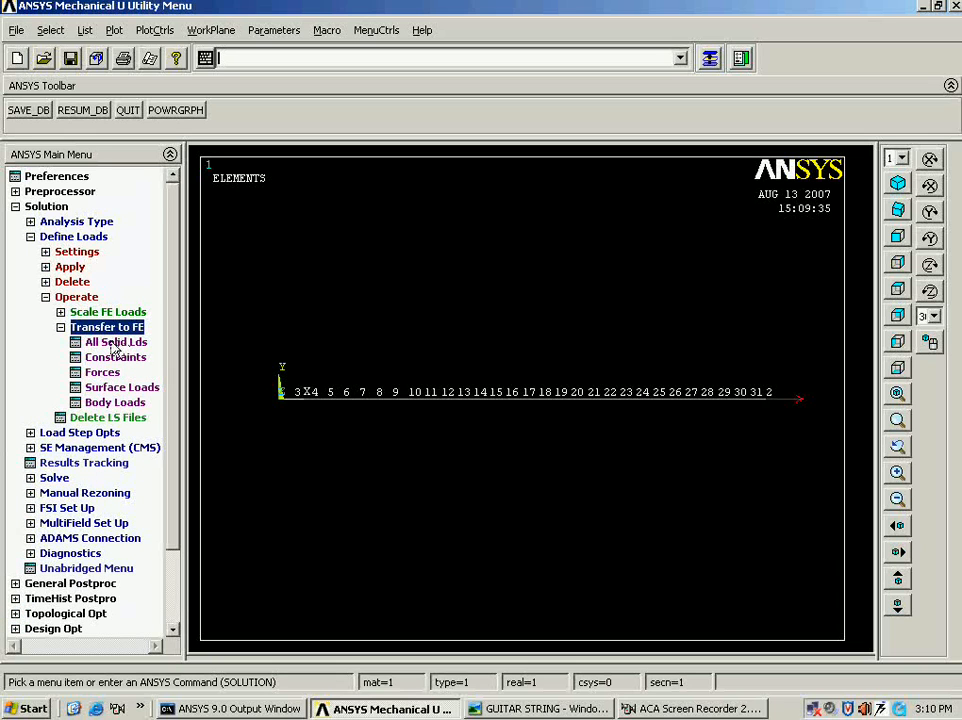
left_click(115, 343)
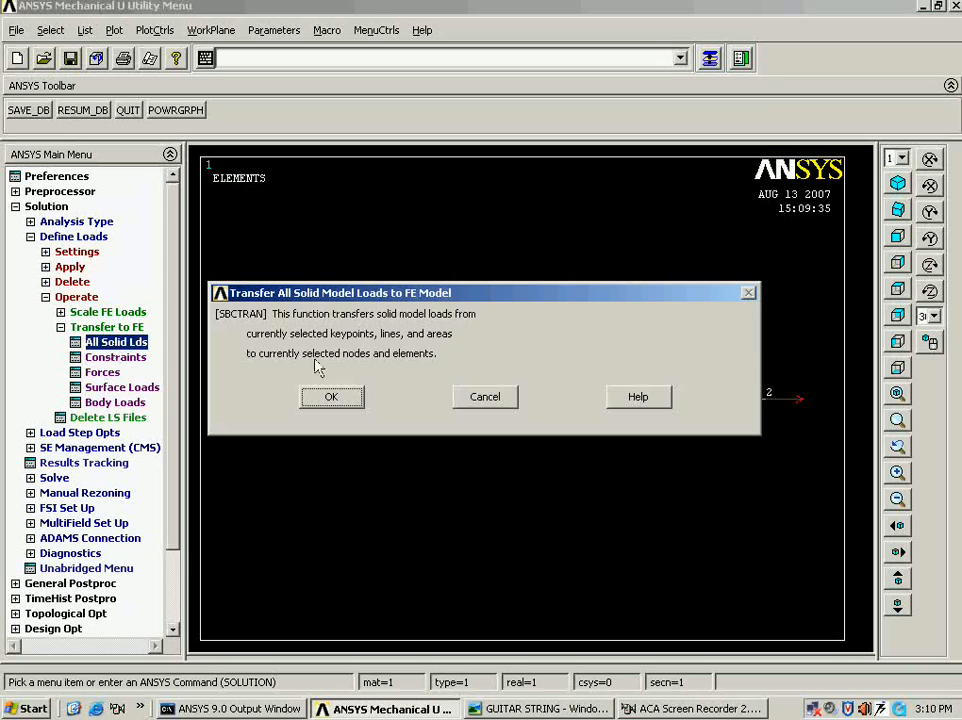
left_click_drag(345, 298, 352, 95)
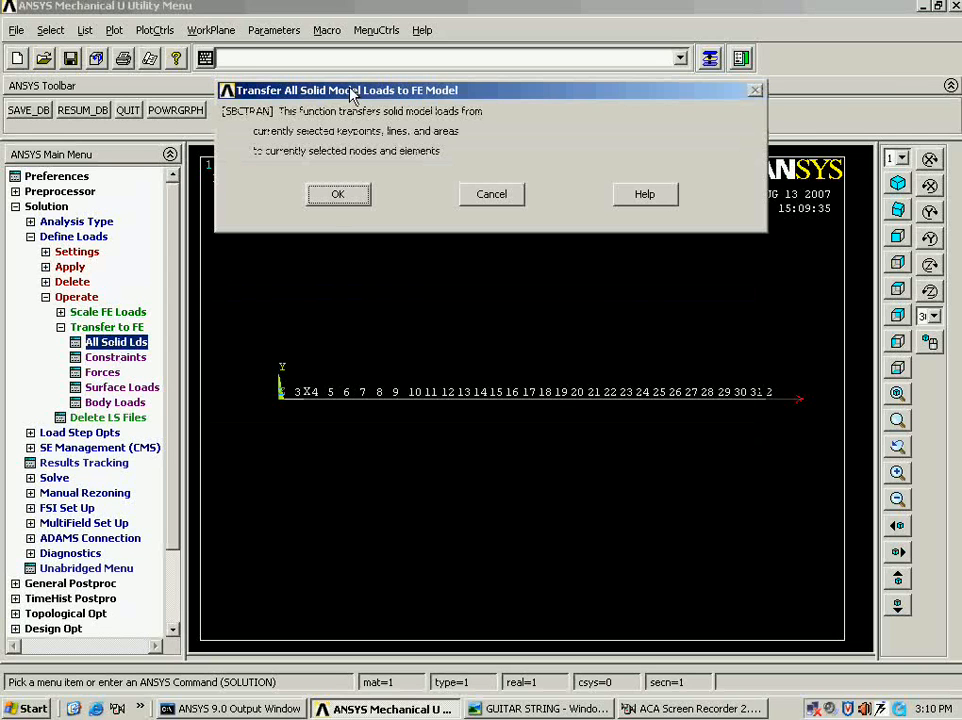
left_click(334, 199)
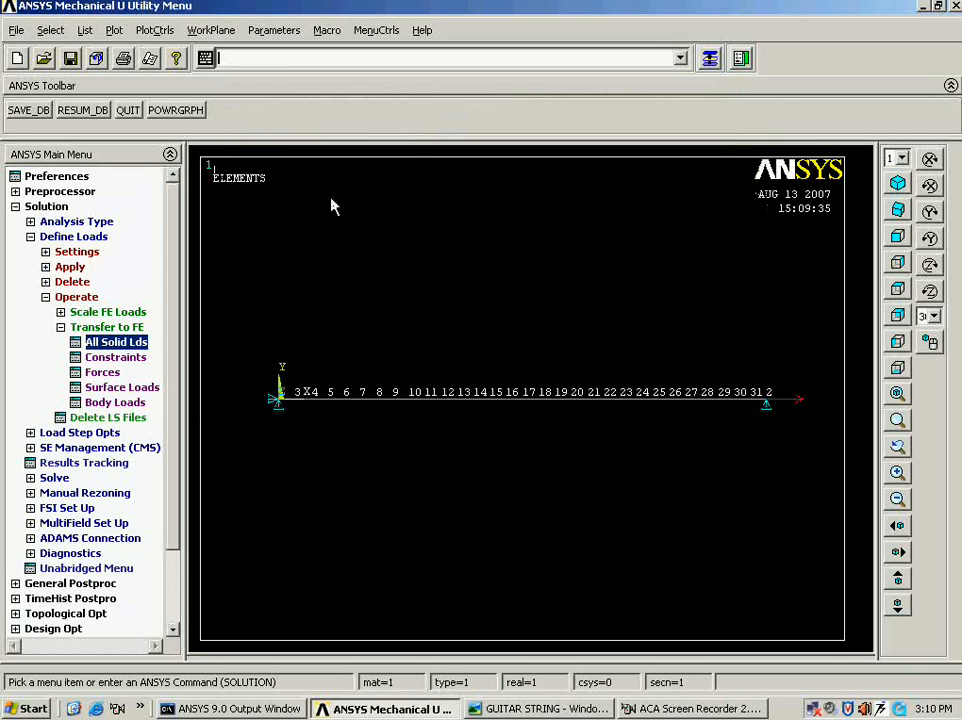
right_click(322, 163)
left_click(345, 166)
- Solve the current load step of the static analysis, dismiss the status listing and completion note, and replot
left_click(76, 238)
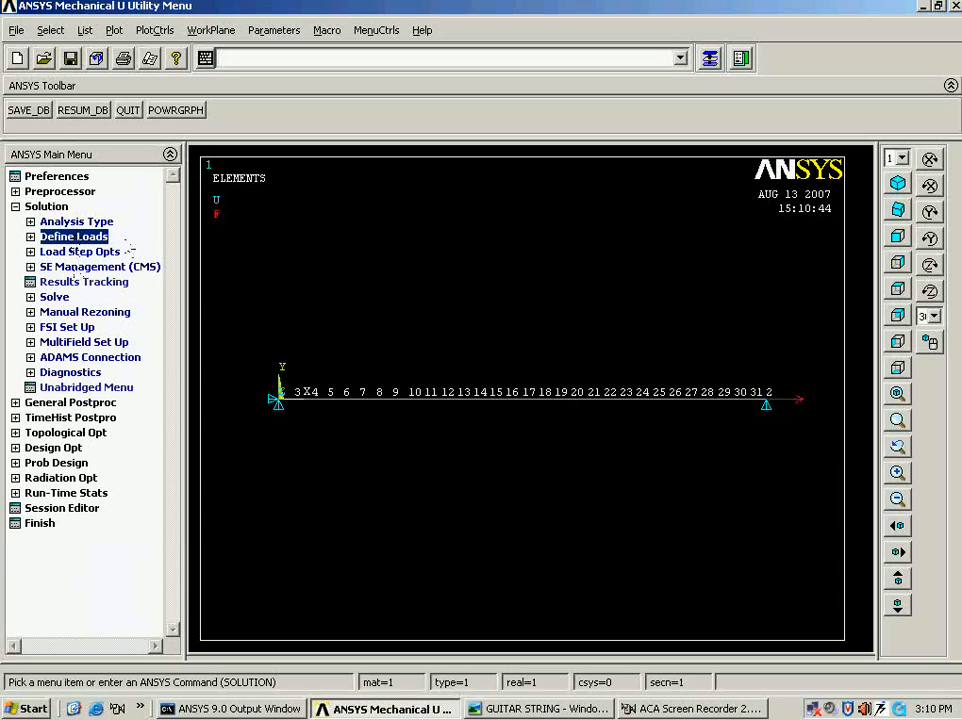
left_click(55, 297)
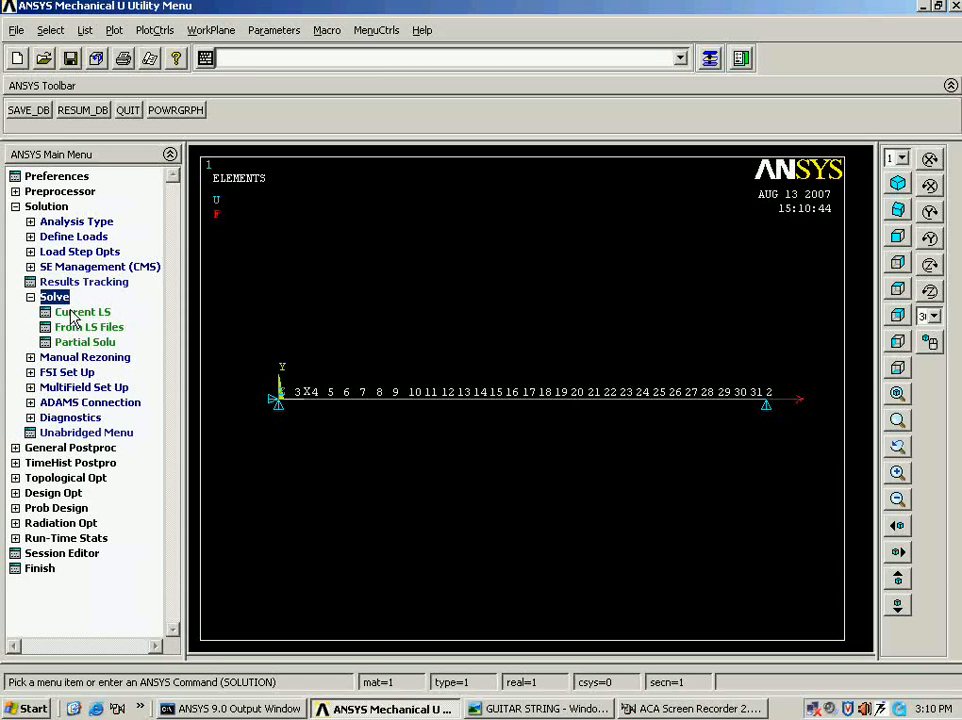
left_click(78, 312)
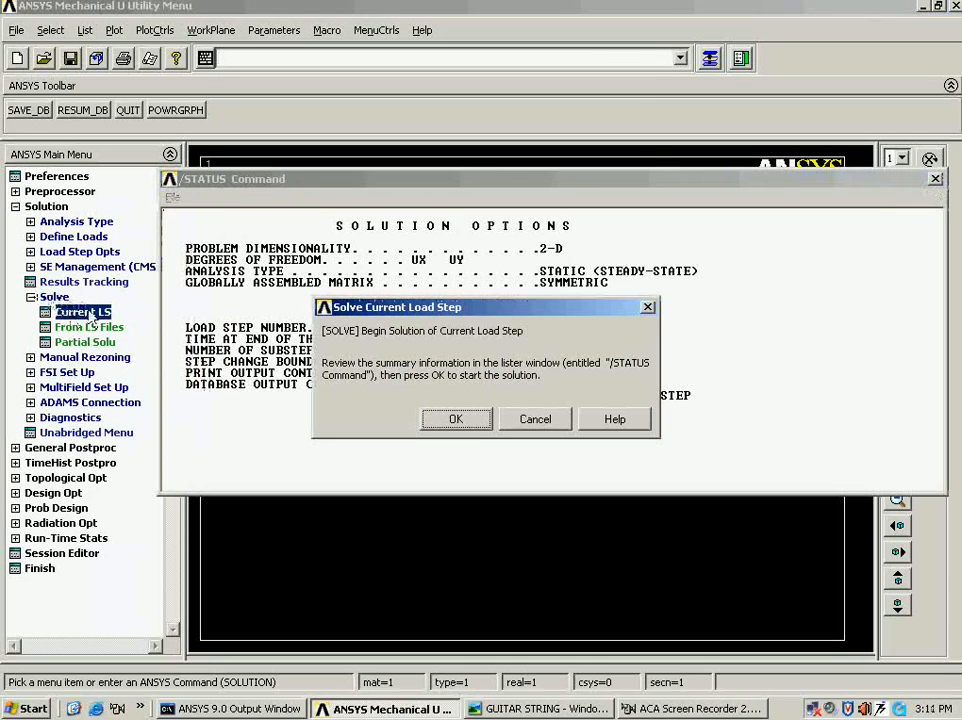
left_click(163, 169)
left_click(170, 179)
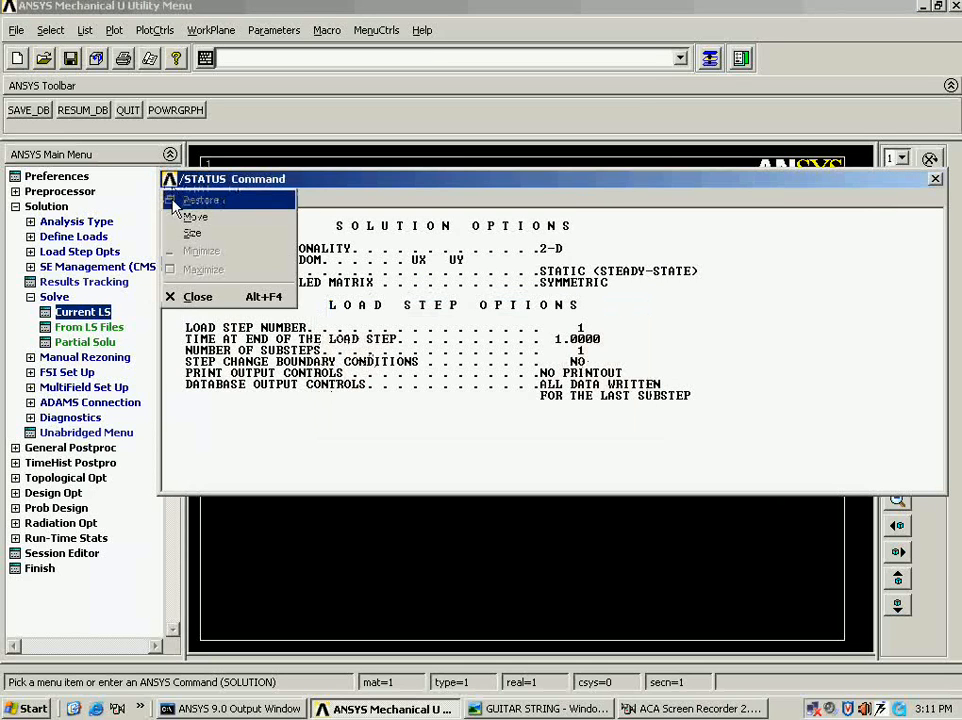
left_click(190, 296)
left_click(458, 420)
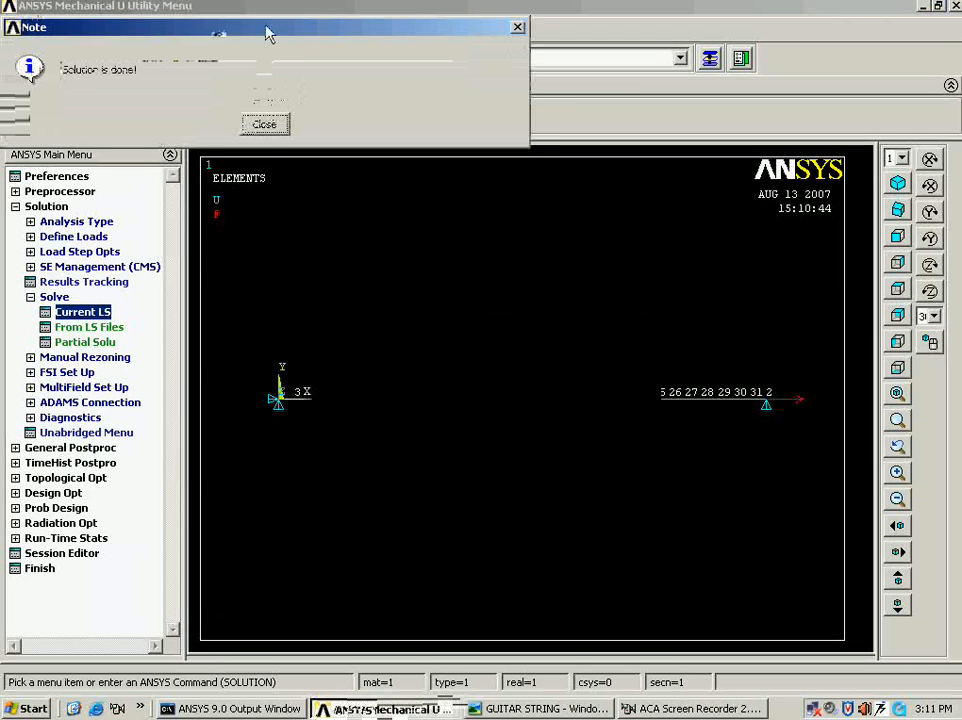
left_click_drag(268, 30, 365, 250)
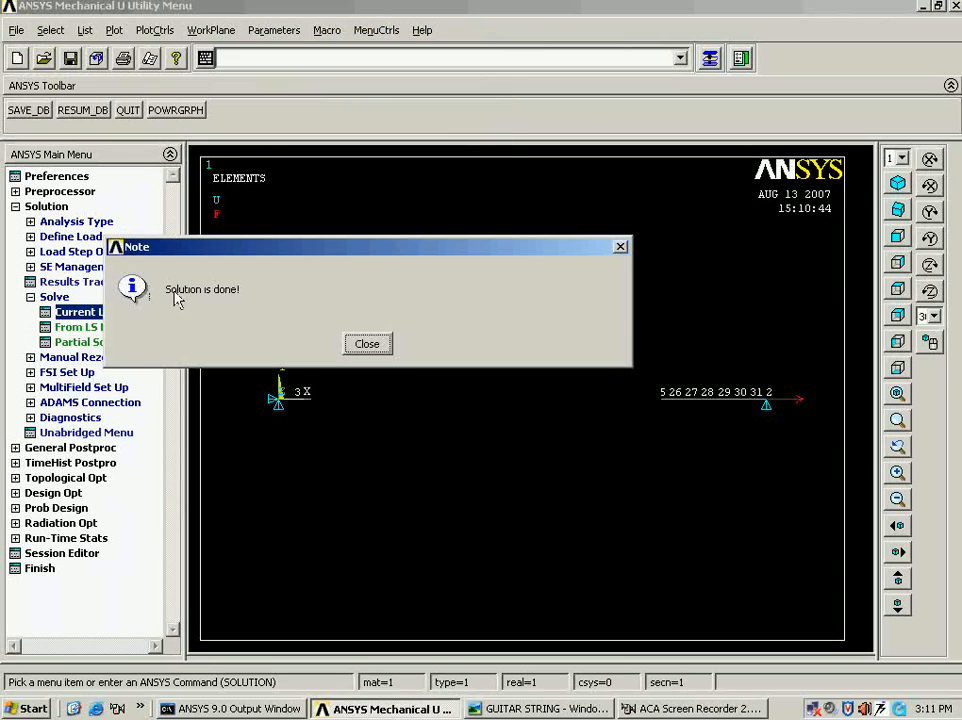
left_click(366, 344)
right_click(324, 335)
left_click(348, 337)
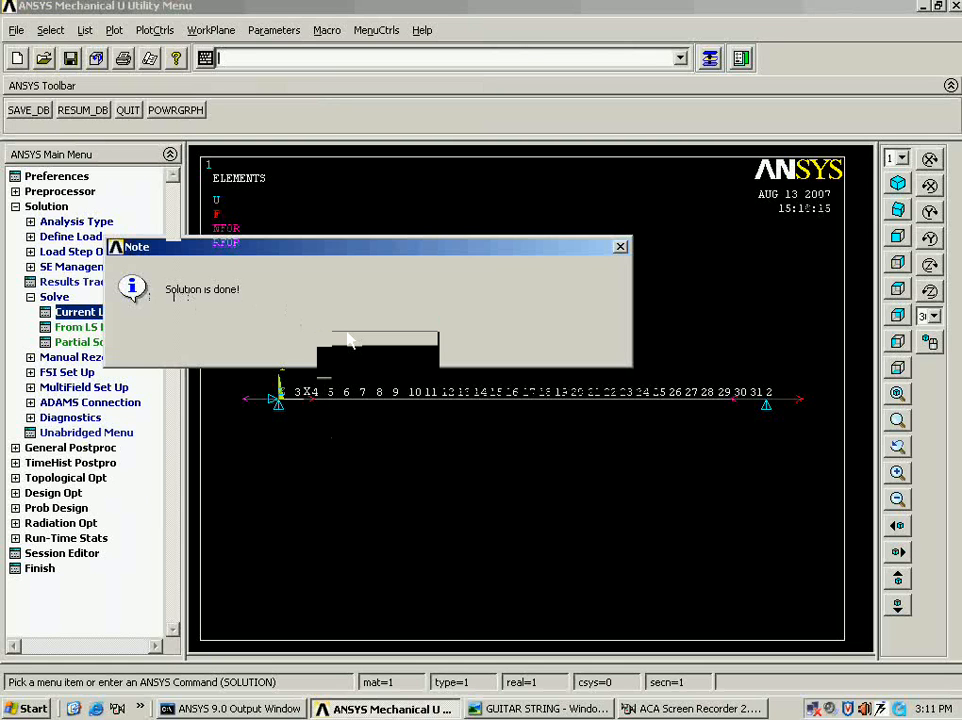
- Switch to the guitar string problem sheet to review the model and loading data
left_click(505, 708)
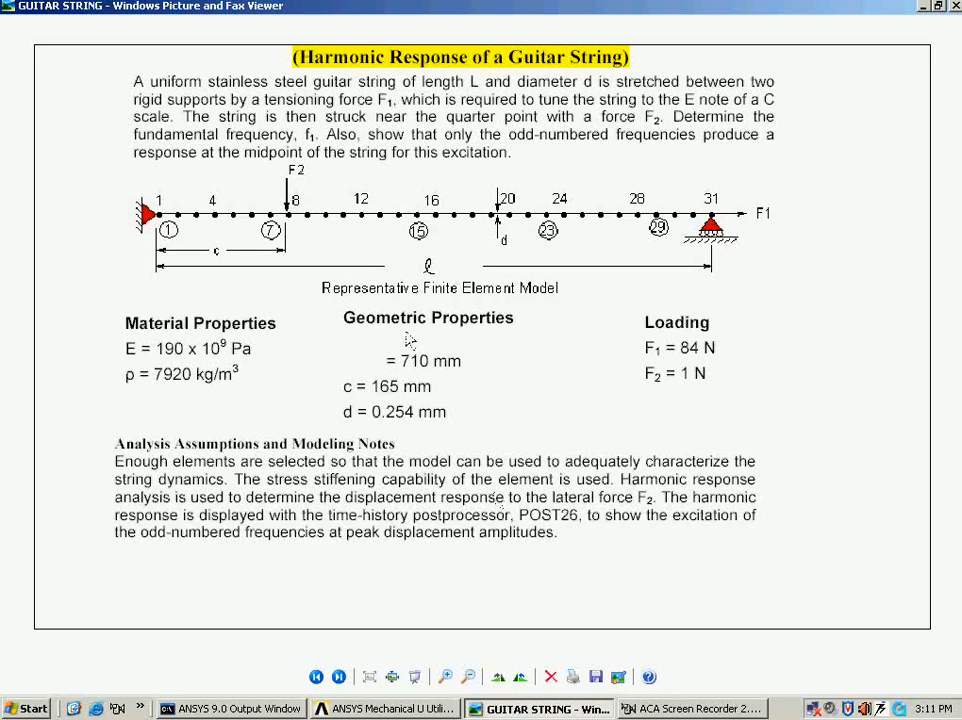